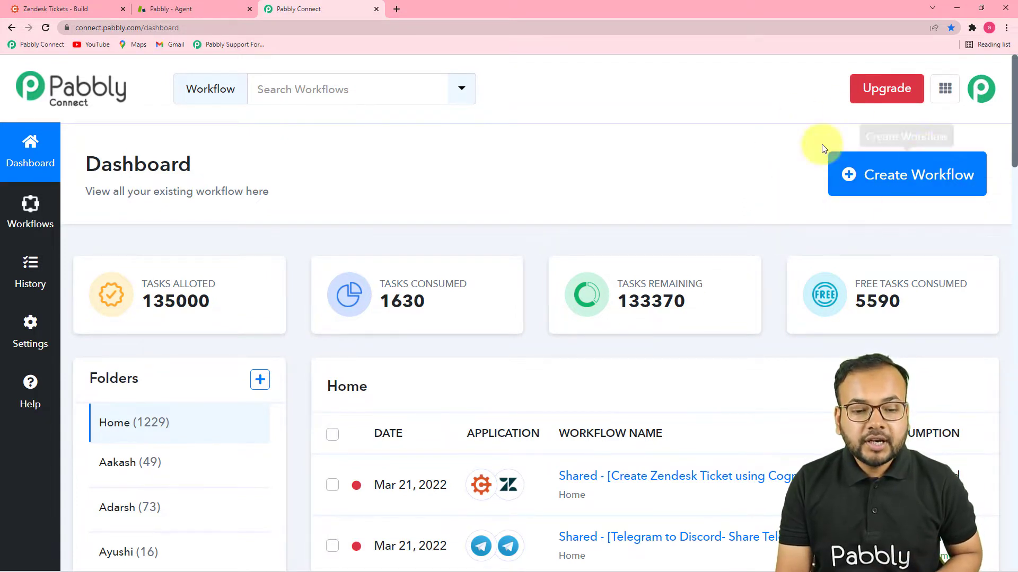
# Create a new workflow named "Create Zendesk tickets using Cognito Forms Automatically".
pyautogui.click(881, 180)
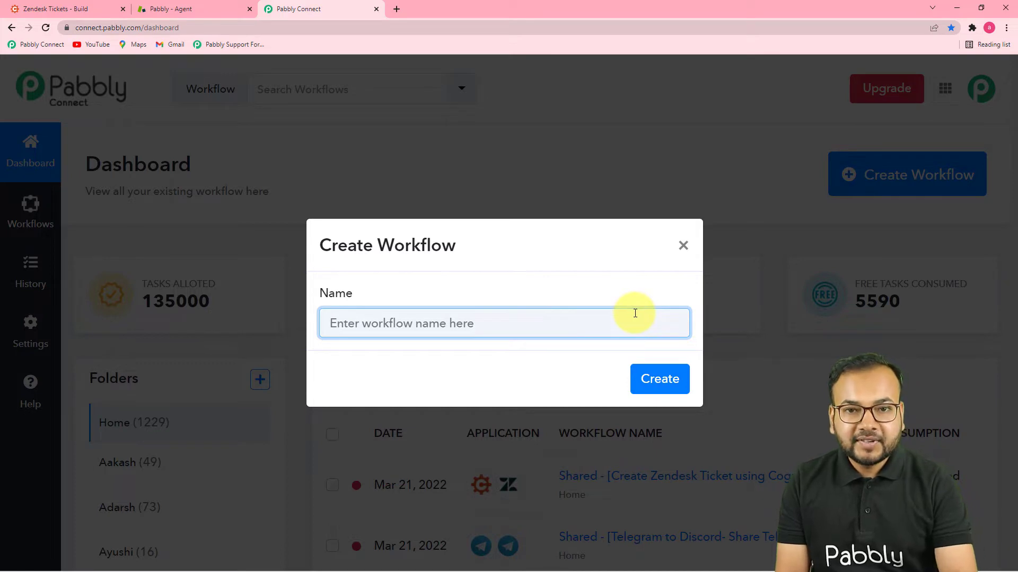
pyautogui.write('Create Zendesk tickets using Cognito Forms Automatically')
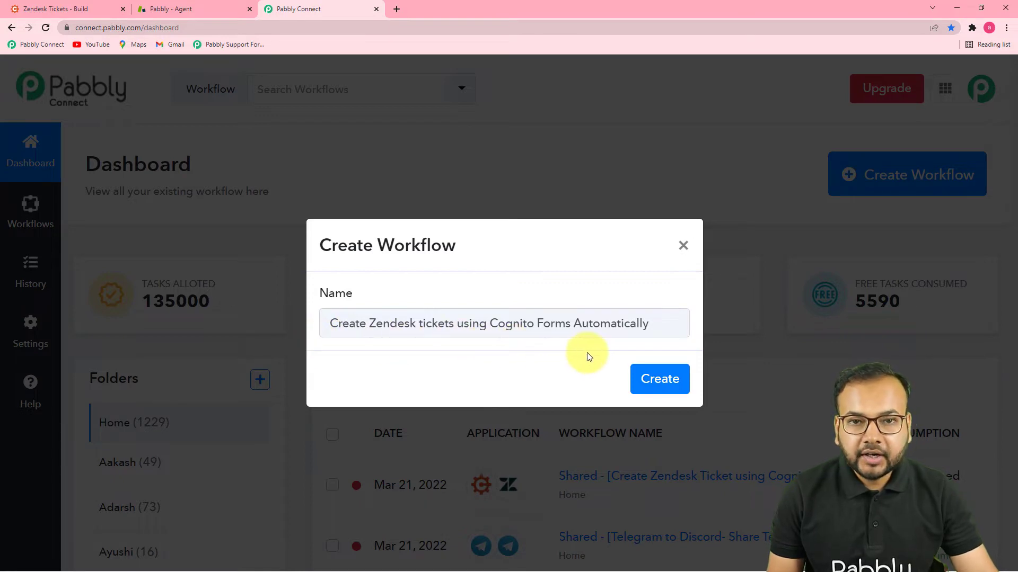
pyautogui.click(659, 378)
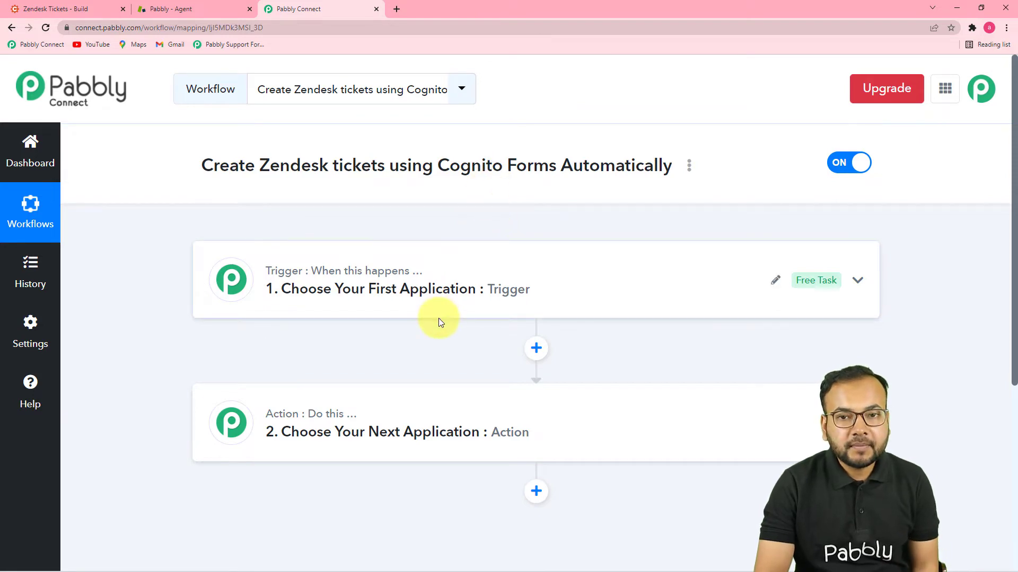
# Set the workflow's trigger application to Cognito Forms with New Entry as the trigger event.
pyautogui.click(378, 291)
pyautogui.scroll(-3, 377, 291)
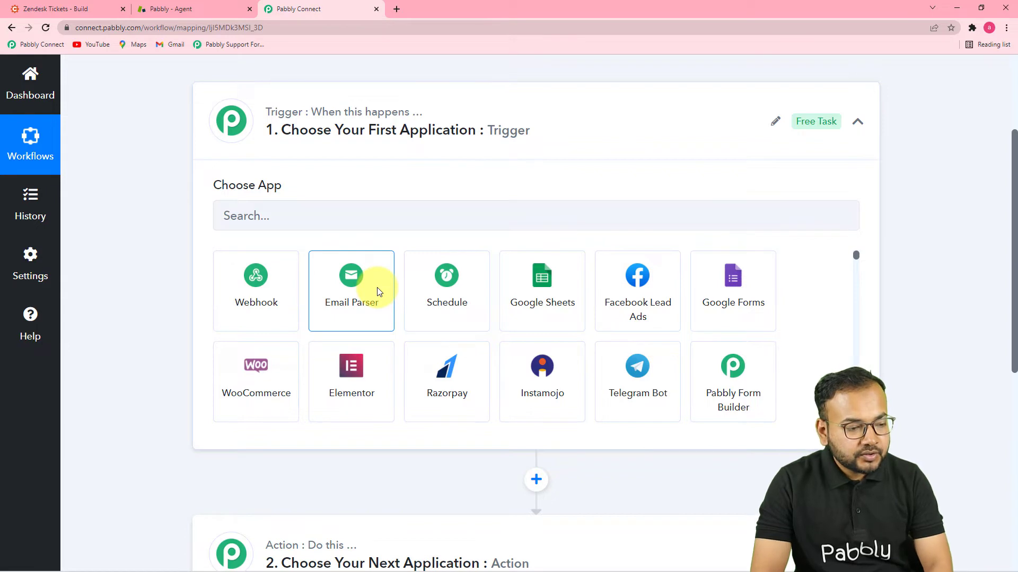
pyautogui.click(343, 221)
pyautogui.write('cogni')
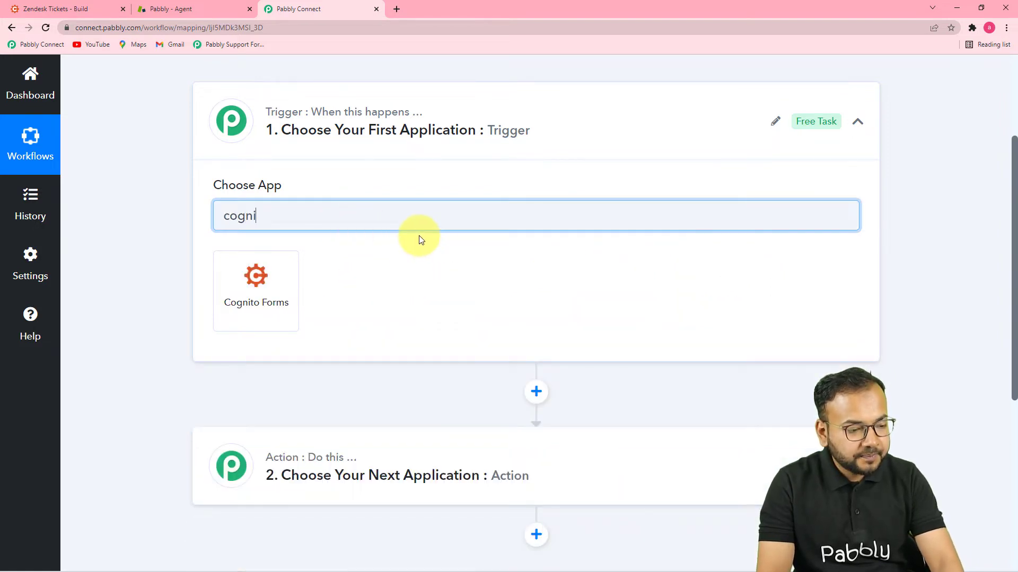
pyautogui.click(284, 307)
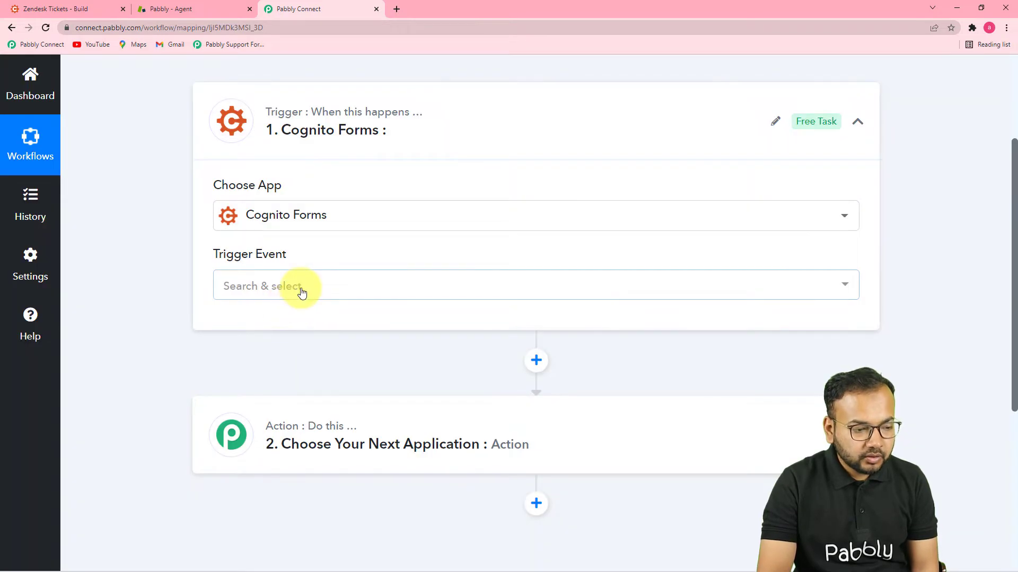
pyautogui.click(295, 287)
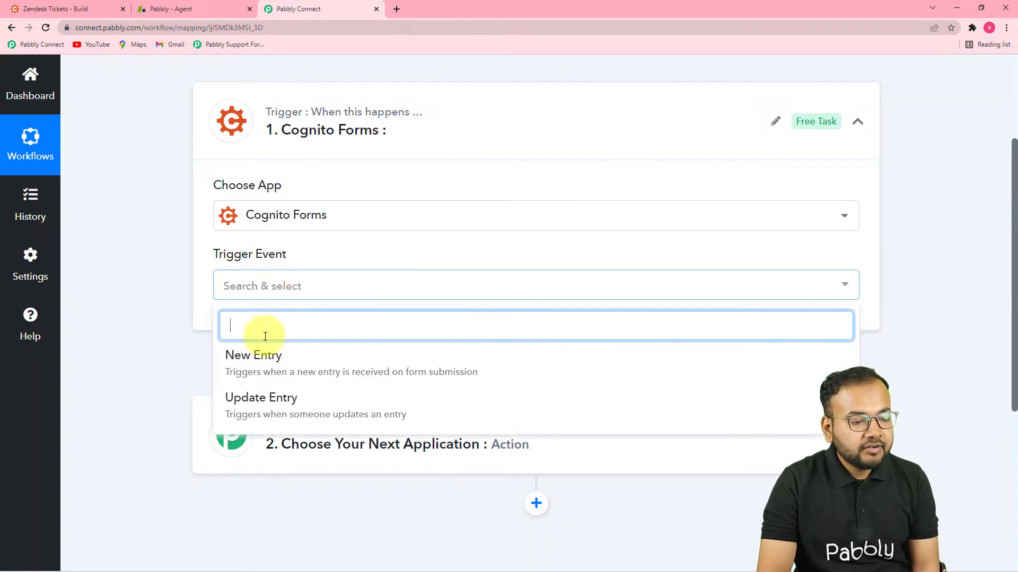
pyautogui.click(288, 365)
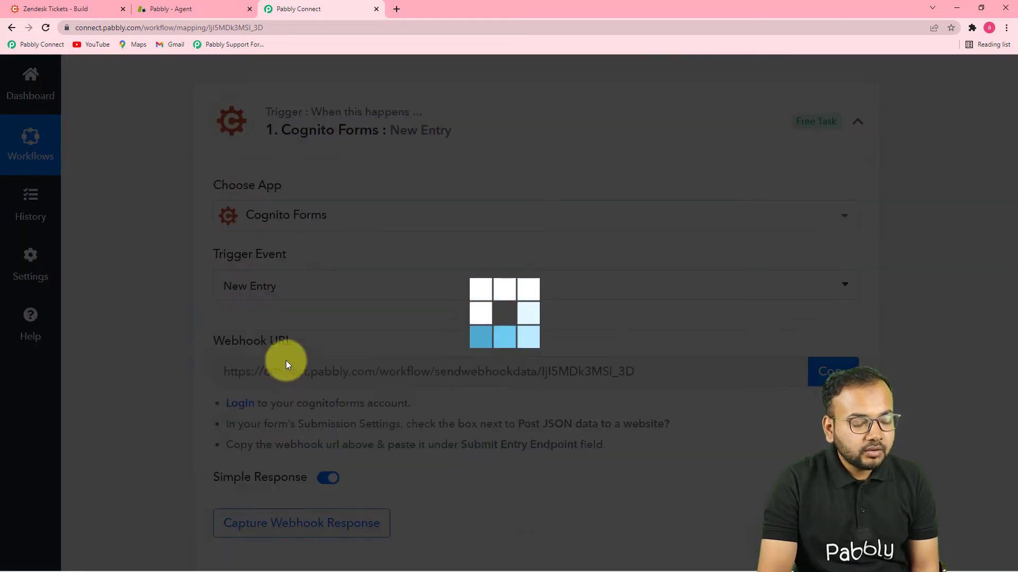
# Switch to the Zendesk Tickets form in Cognito Forms and clear the Submit Entry Endpoint under Post JSON Data to a Website in its submission settings.
pyautogui.scroll(-3, 529, 350)
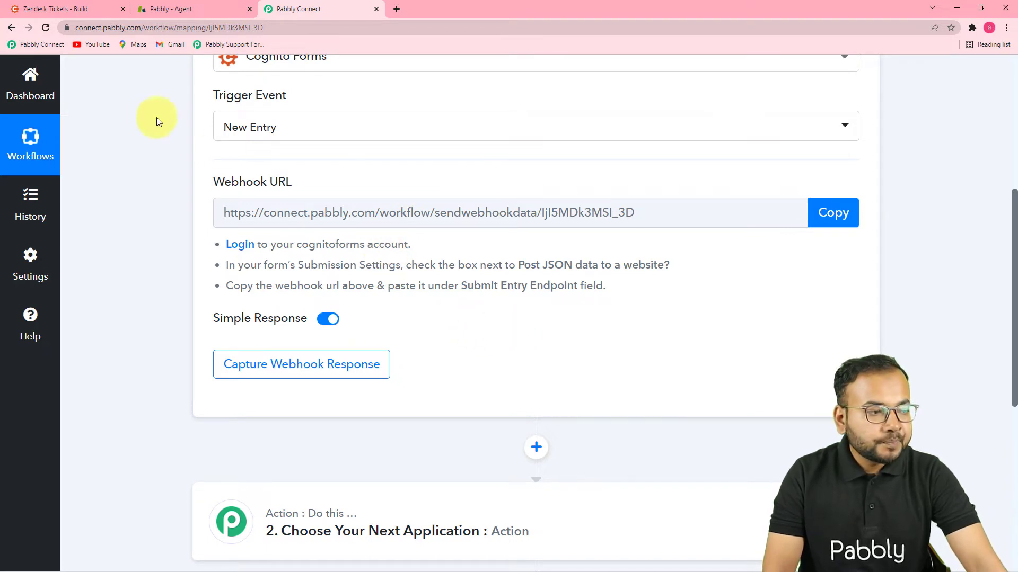
pyautogui.click(75, 9)
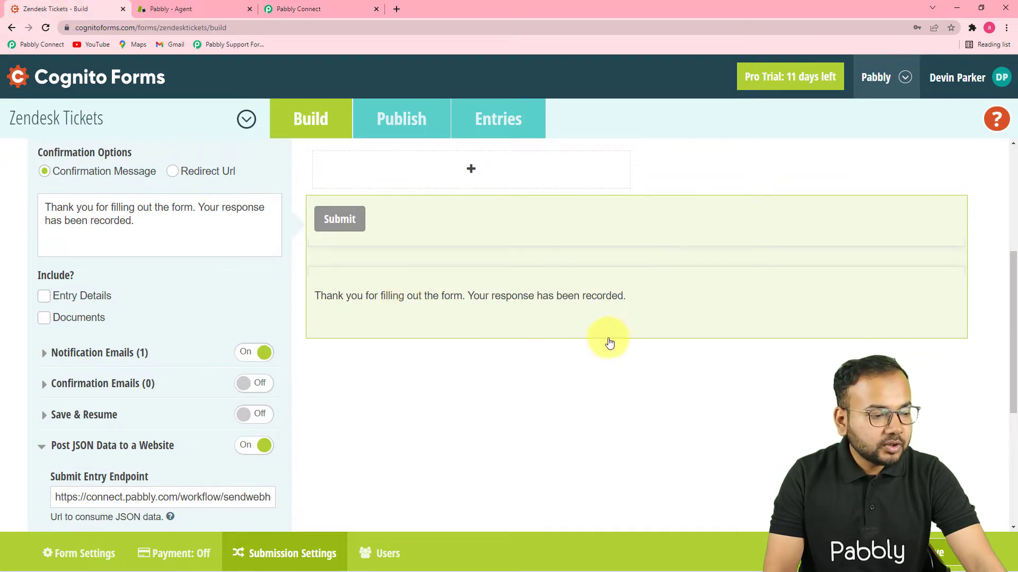
pyautogui.scroll(5, 607, 339)
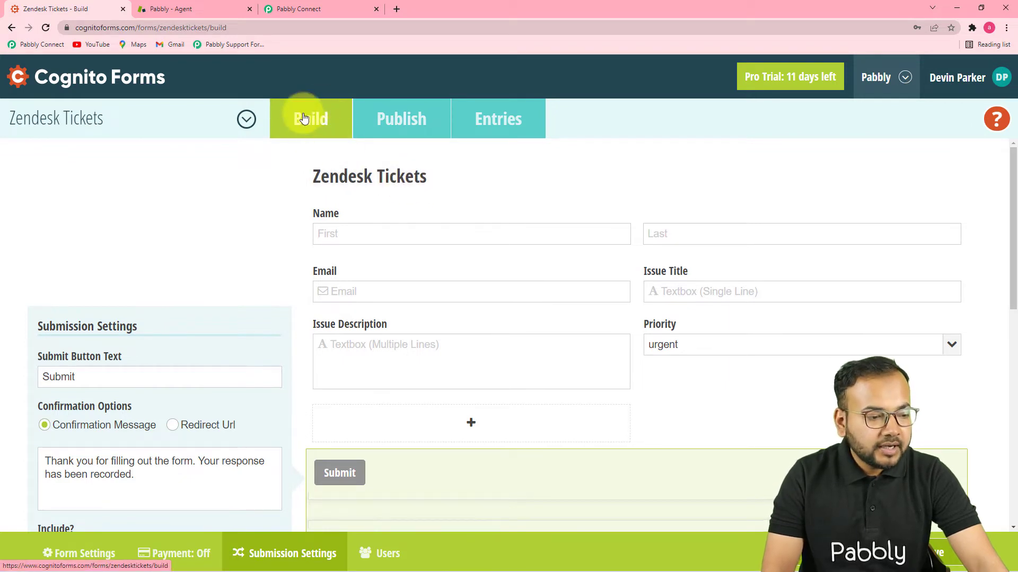
pyautogui.scroll(-2, 297, 206)
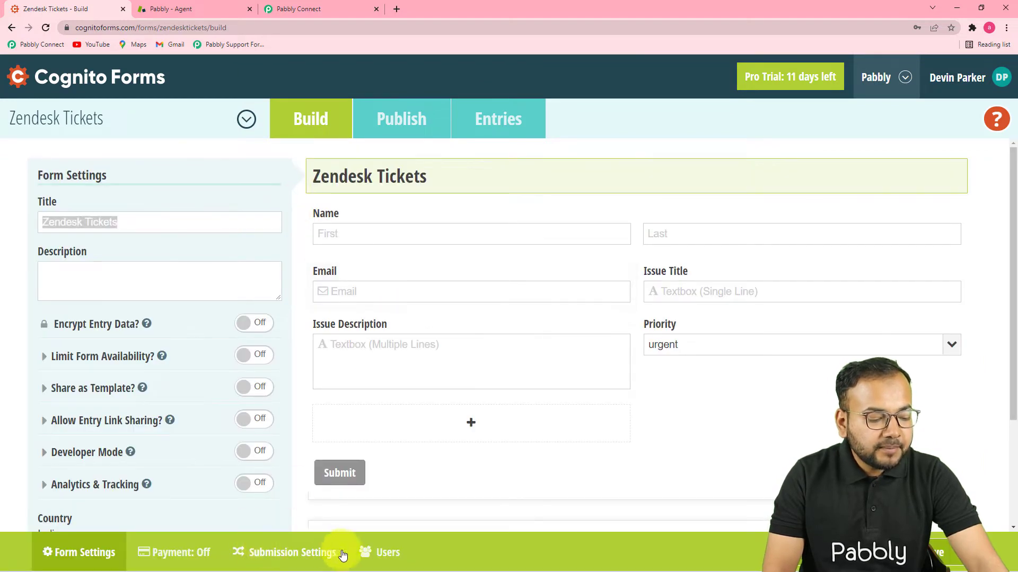
pyautogui.click(285, 554)
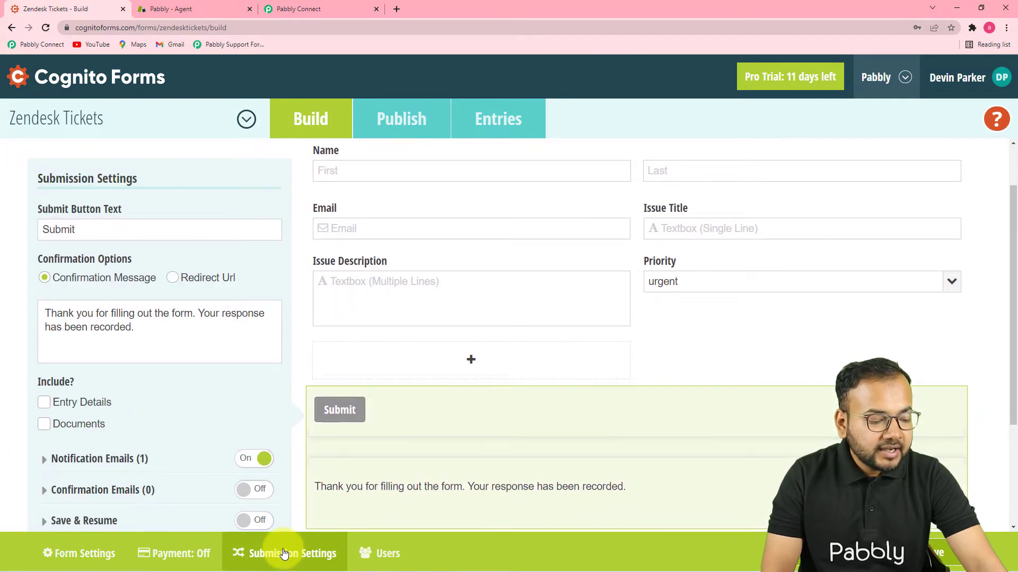
pyautogui.scroll(-3, 216, 389)
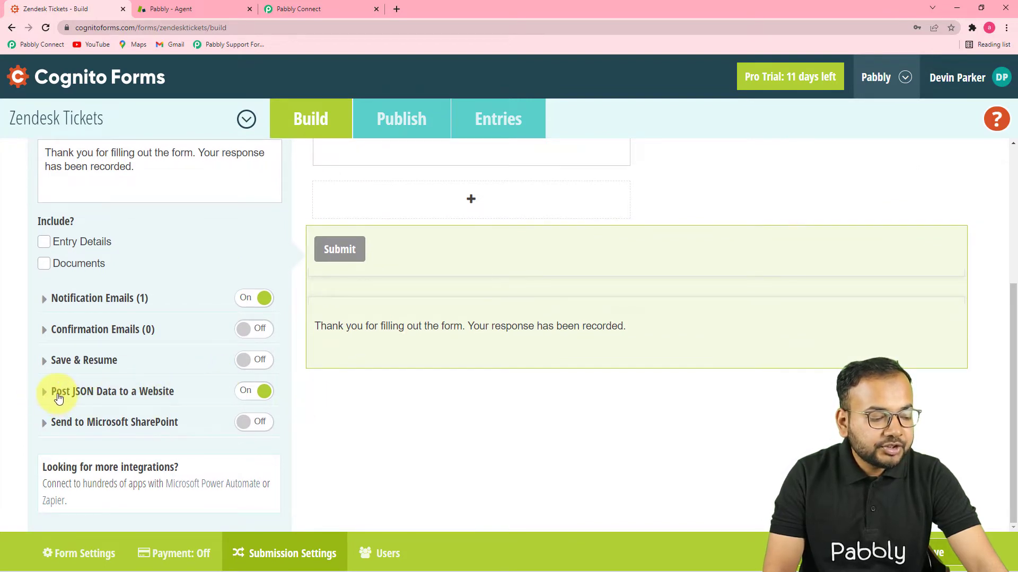
pyautogui.click(122, 393)
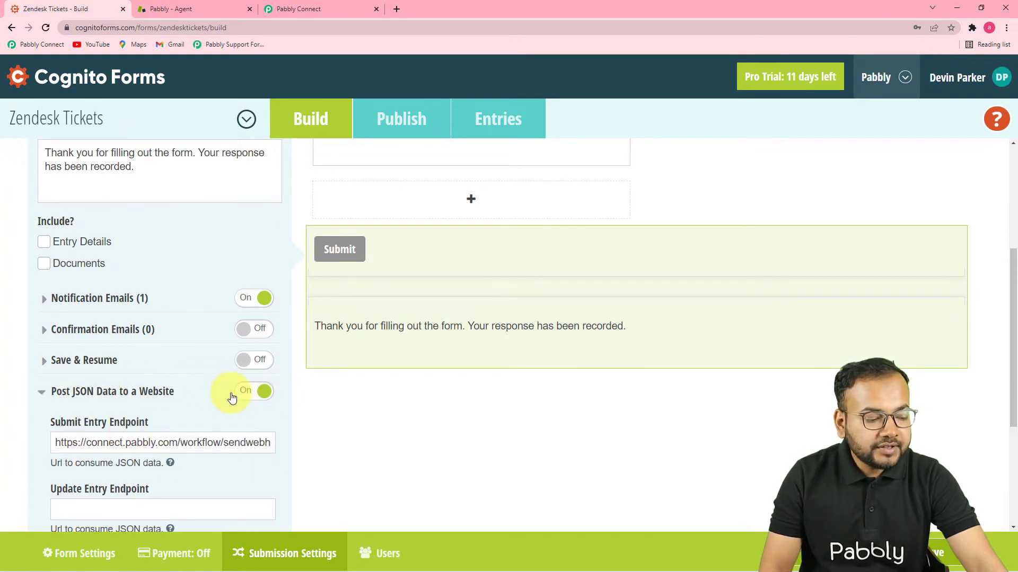
pyautogui.scroll(-1, 95, 383)
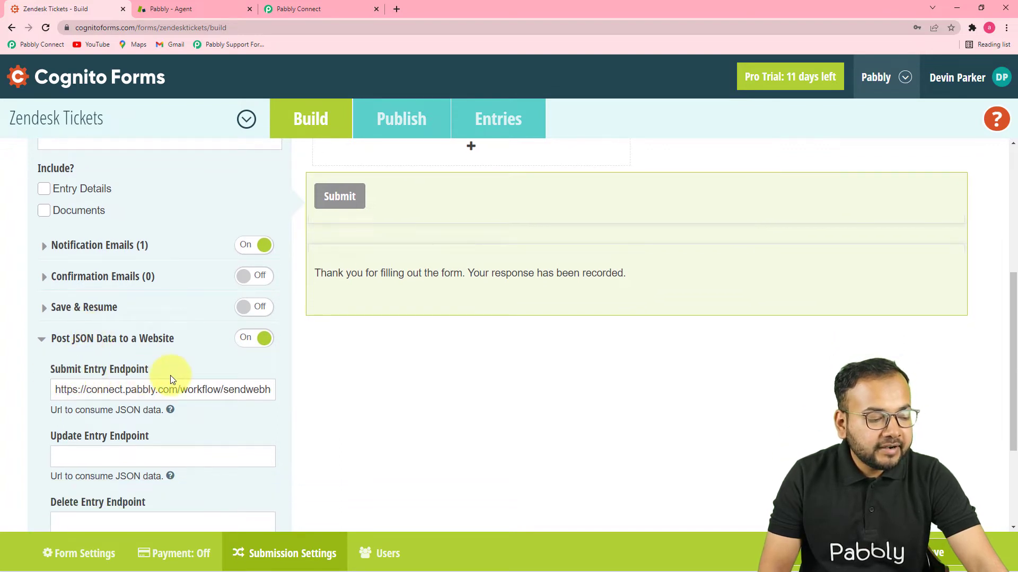
pyautogui.tripleClick(98, 393)
pyautogui.press('BackSpace')
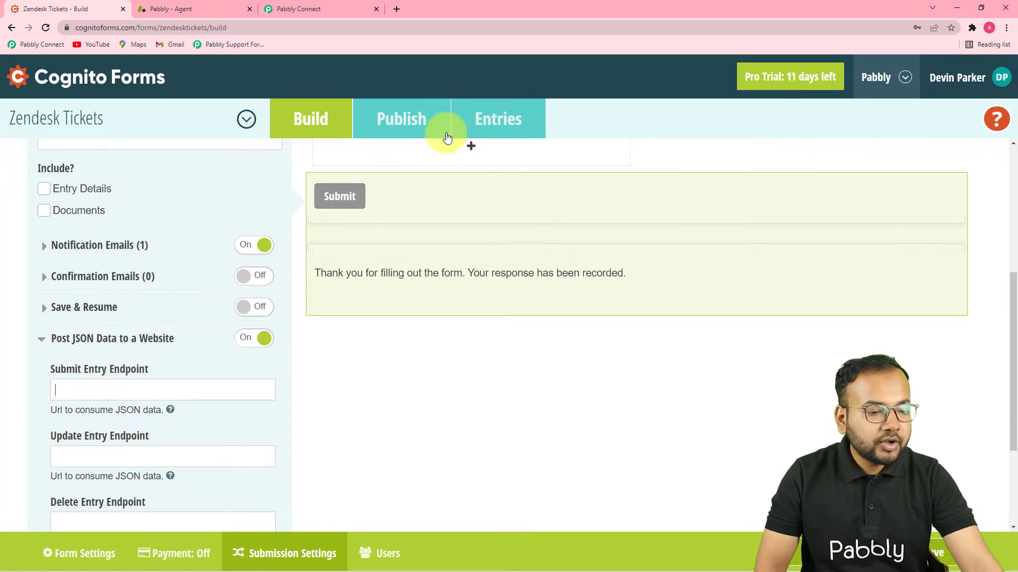
# Copy the trigger's webhook URL from Pabbly Connect into the Submit Entry Endpoint of the Cognito form and save the form.
pyautogui.click(345, 7)
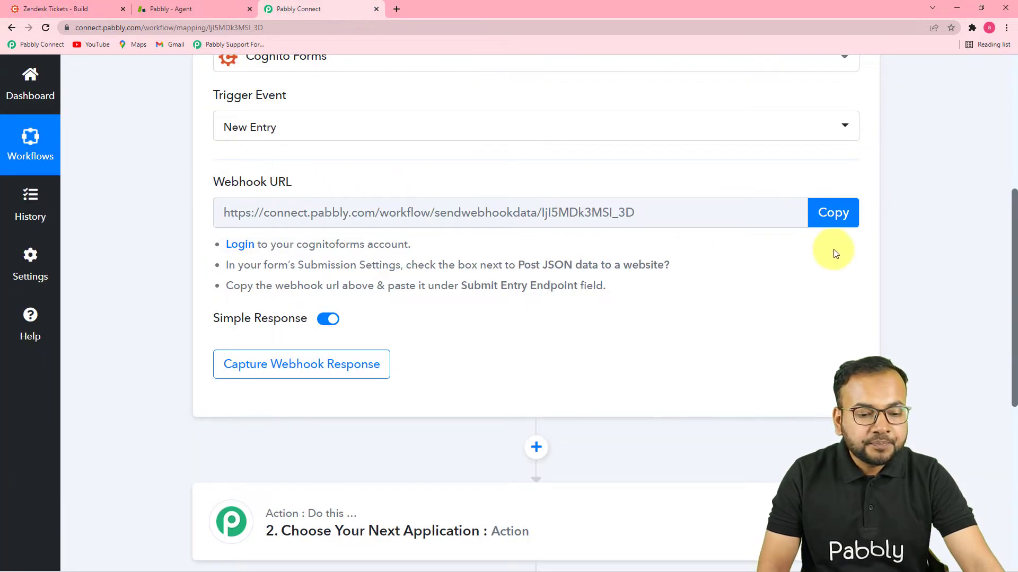
pyautogui.click(823, 217)
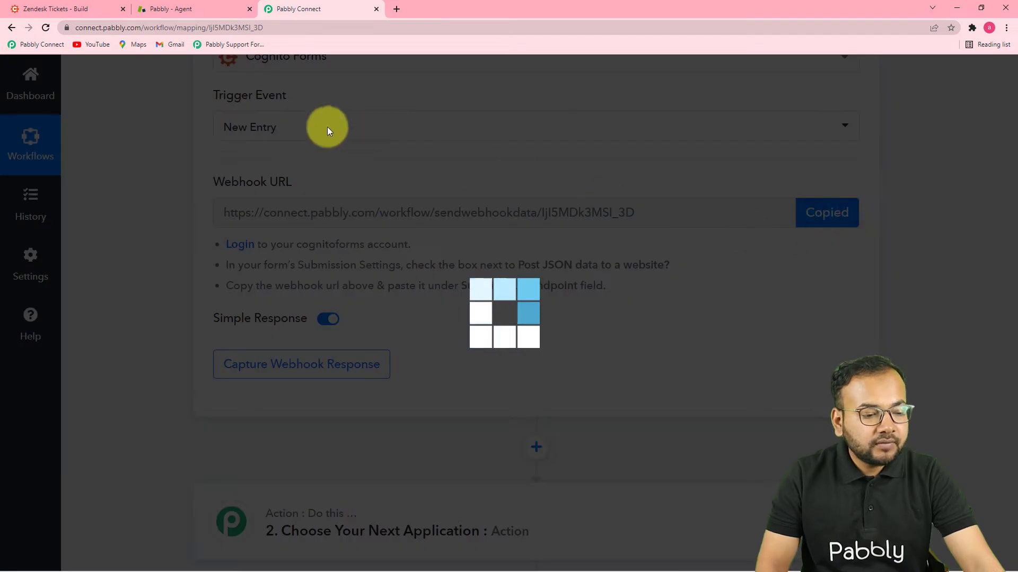
pyautogui.click(85, 9)
pyautogui.click(78, 392)
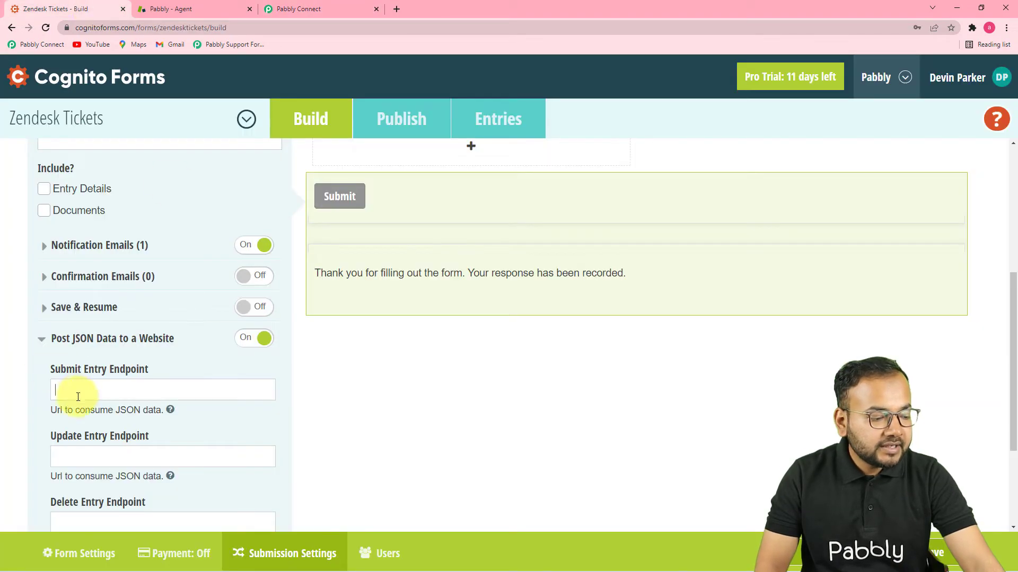
pyautogui.rightClick(77, 391)
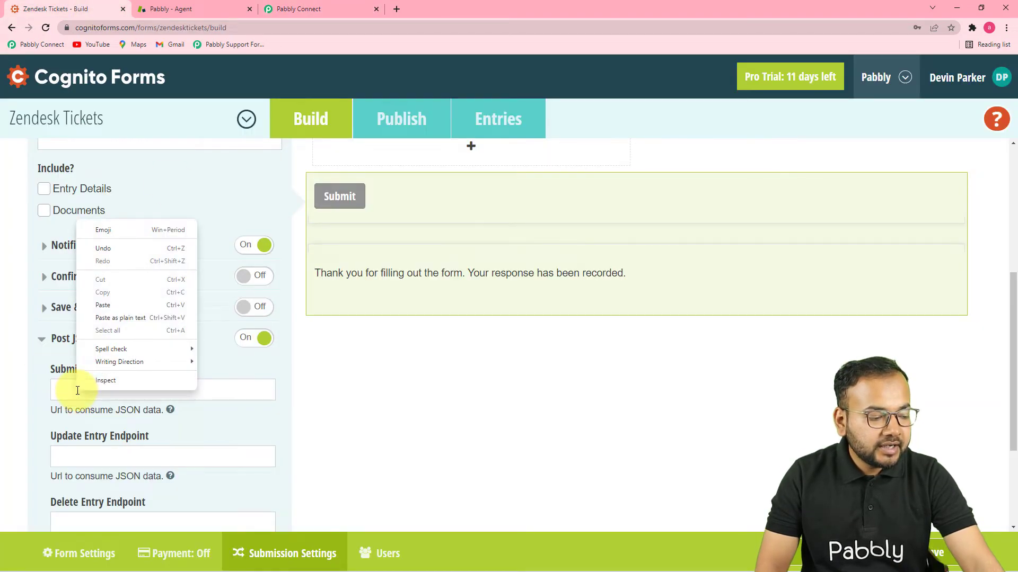
pyautogui.click(101, 305)
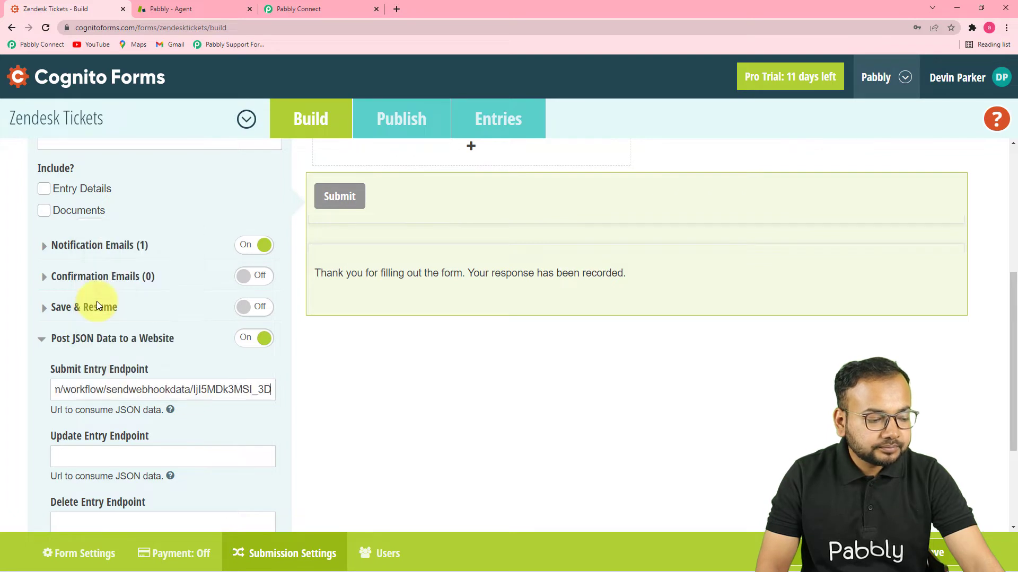
pyautogui.scroll(-2, 323, 429)
pyautogui.scroll(-1, 323, 429)
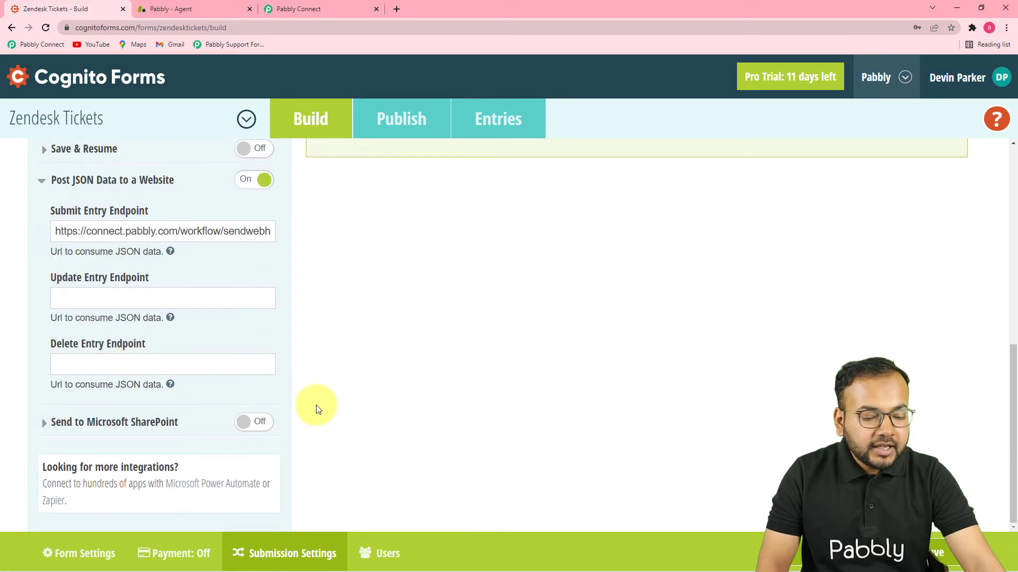
pyautogui.click(907, 552)
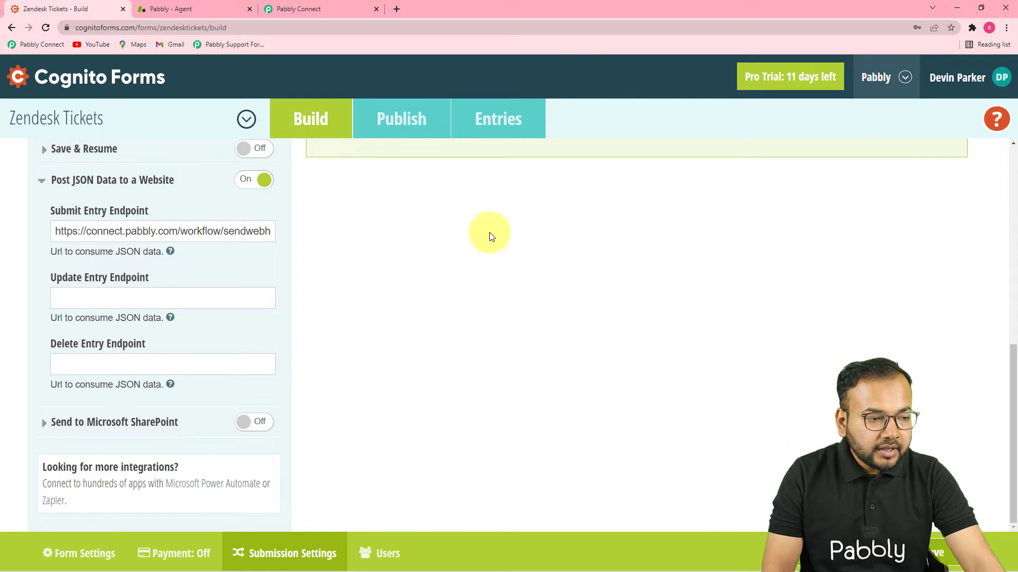
# Check the trigger's webhook status in Pabbly Connect, and open the Zendesk Tickets form's public page from its share link in Cognito Forms.
pyautogui.click(320, 9)
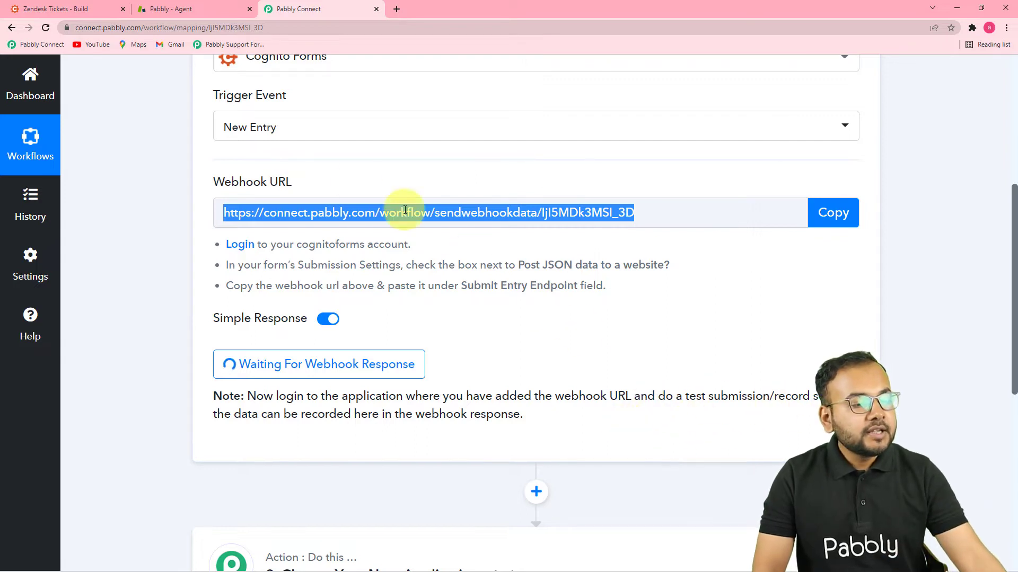
pyautogui.click(47, 8)
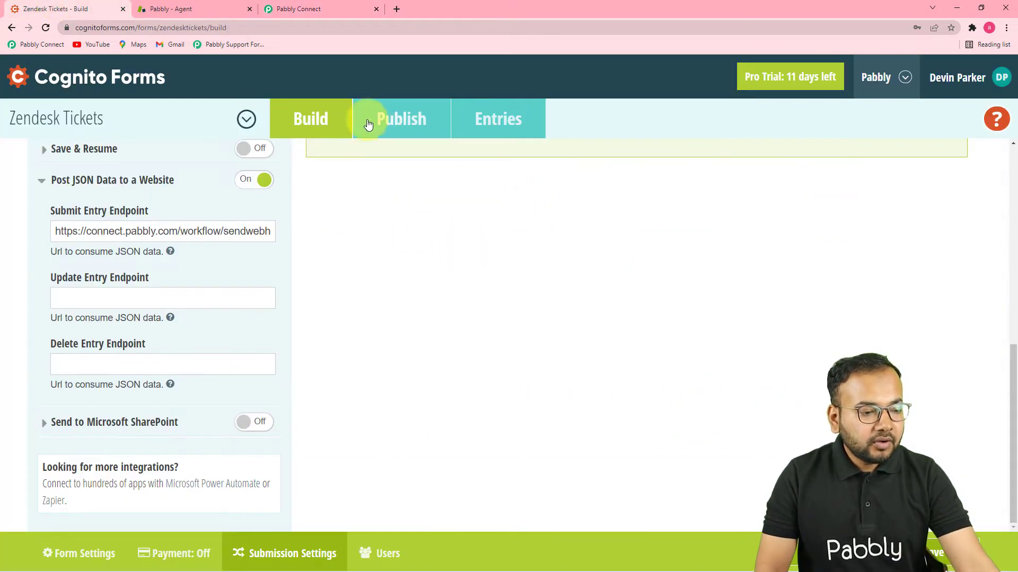
pyautogui.click(402, 119)
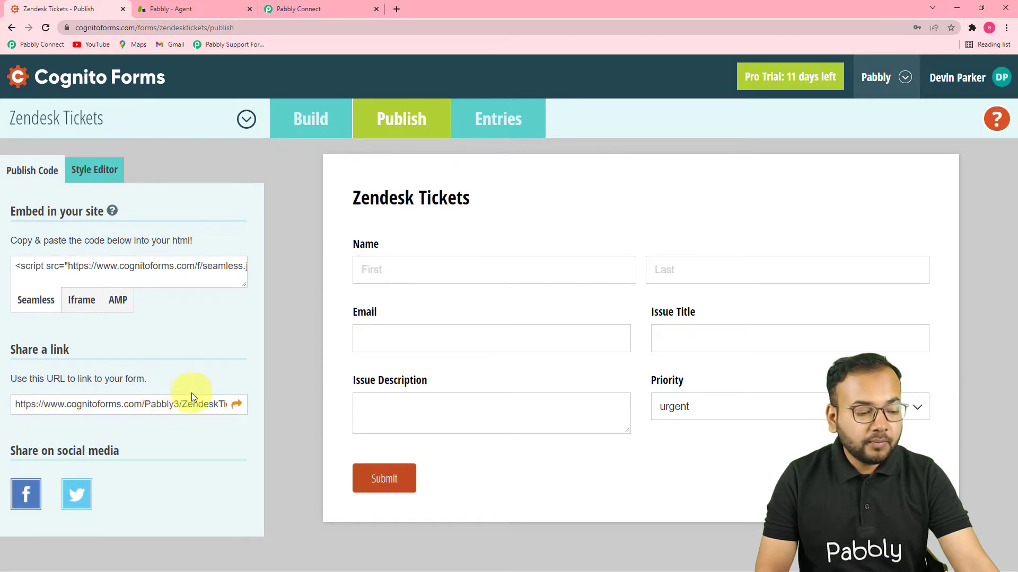
pyautogui.click(237, 406)
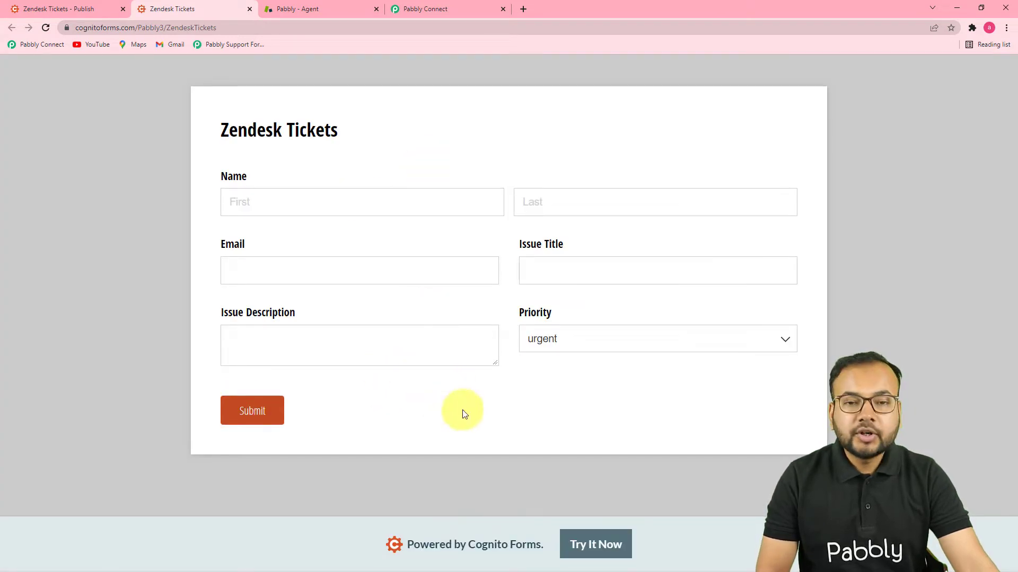
# Submit a test entry with the customer's name and email, title "Trigger Failed", description "The trigger of Cognito Forms is not working properly." and priority high.
pyautogui.click(328, 203)
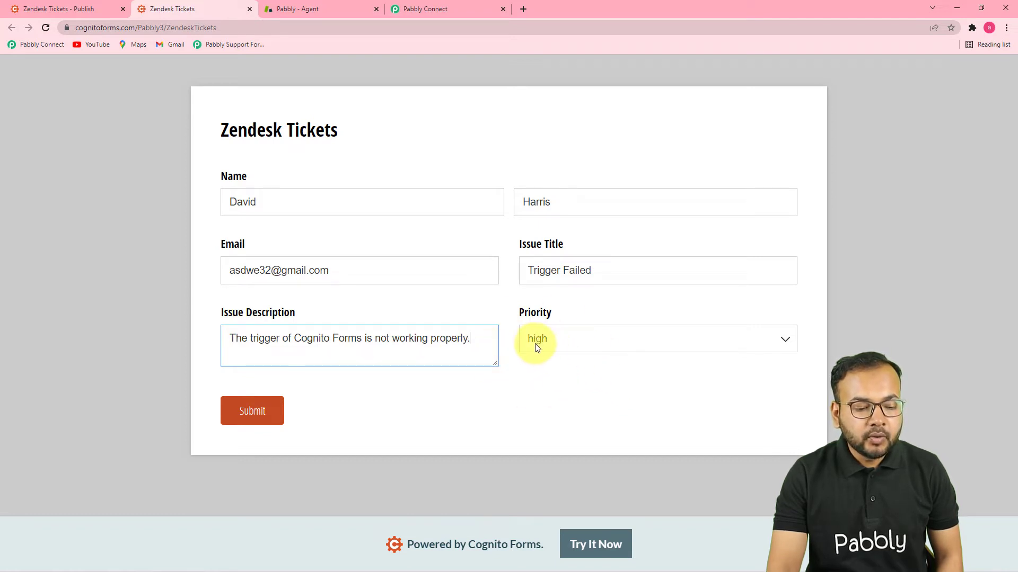
pyautogui.click(263, 417)
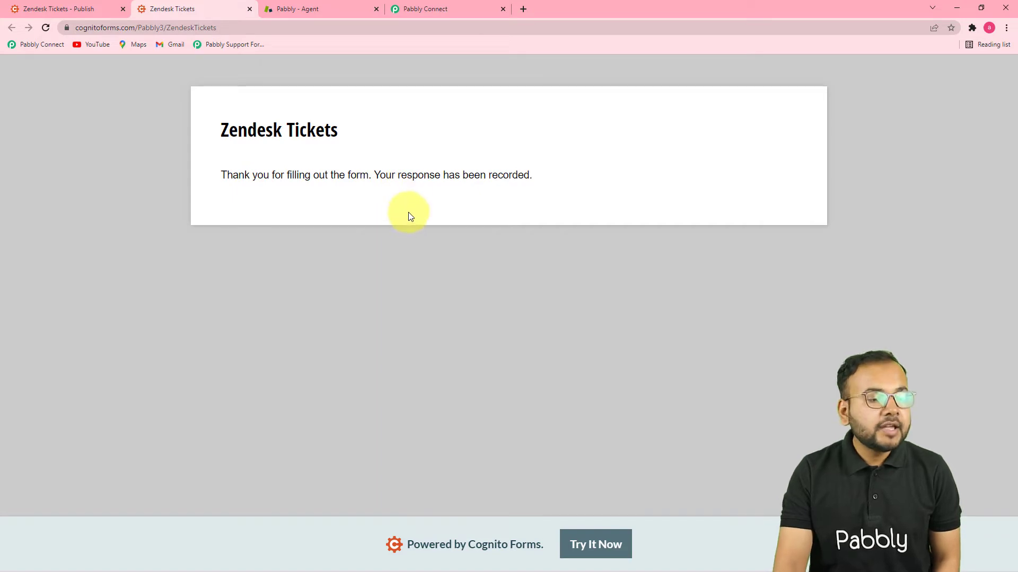
# Return to Pabbly Connect and review the webhook response fields captured from the test submission, including the email, issue and priority fields.
pyautogui.click(421, 10)
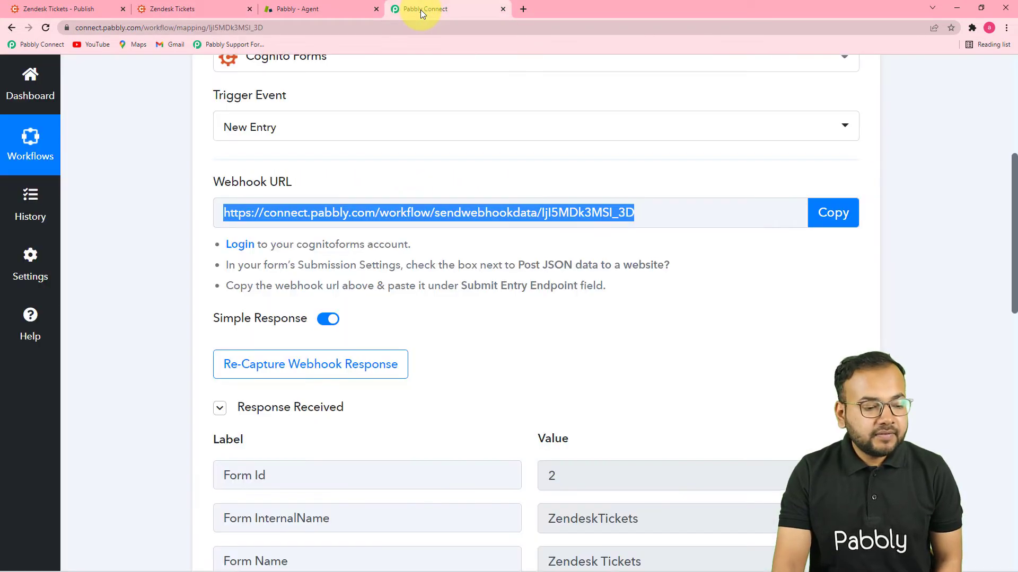
pyautogui.scroll(-4, 578, 268)
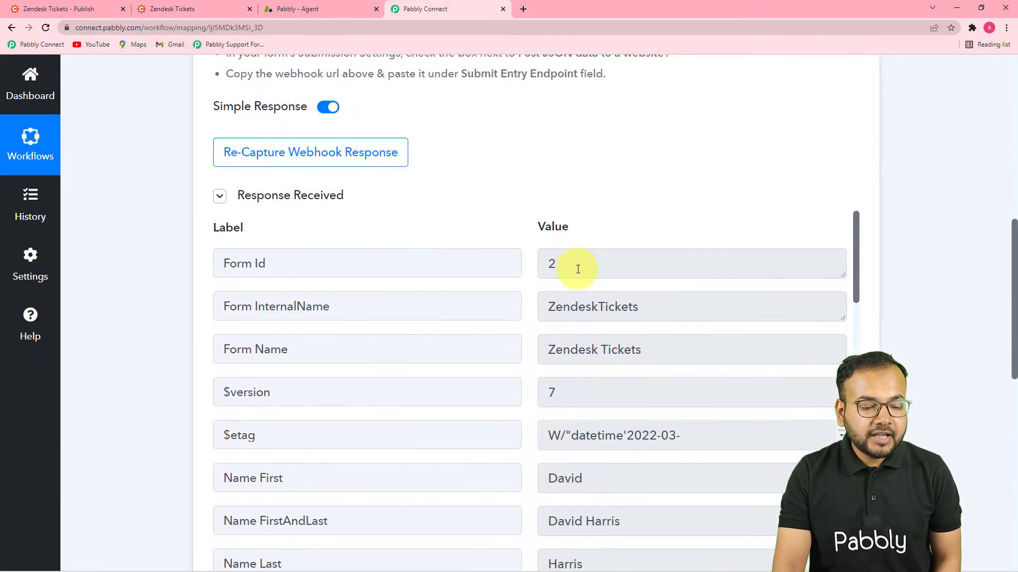
pyautogui.scroll(-3, 578, 269)
pyautogui.scroll(3, 578, 269)
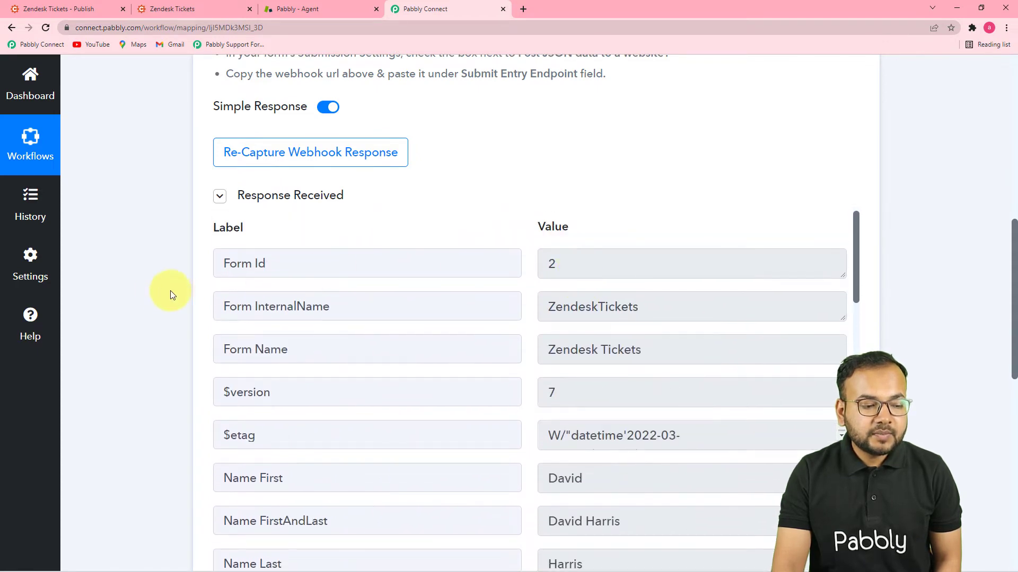
pyautogui.scroll(-3, 165, 291)
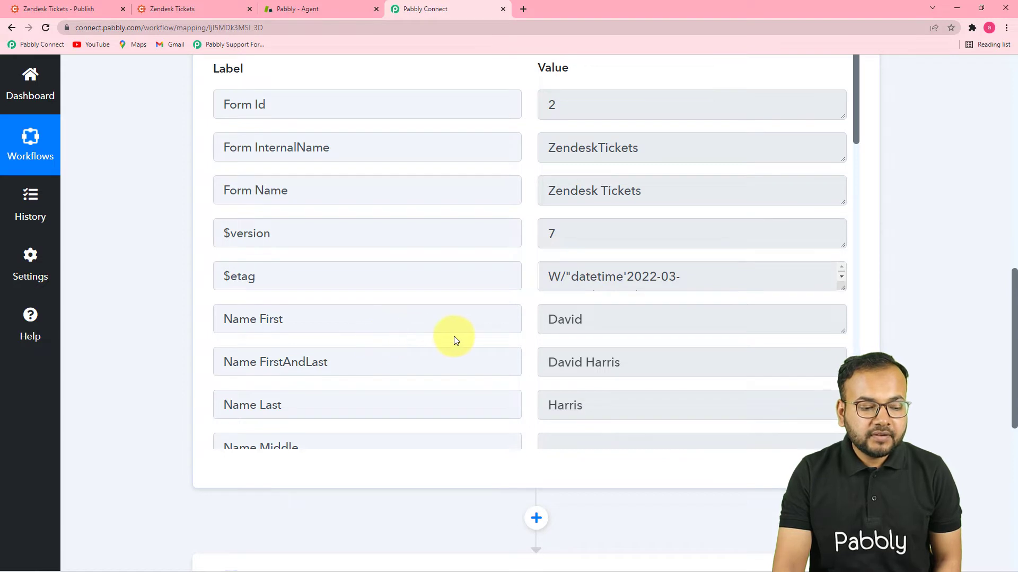
pyautogui.scroll(-1, 453, 336)
pyautogui.scroll(-7, 457, 335)
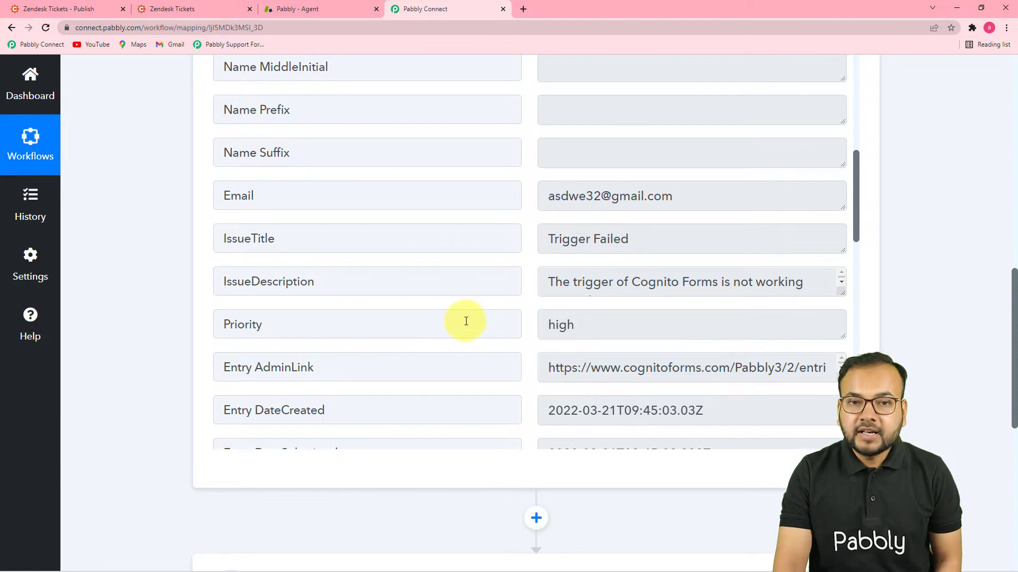
# Set the workflow's action step to the Zendesk app with the Create Ticket action event.
pyautogui.scroll(-7, 459, 335)
pyautogui.scroll(-9, 465, 324)
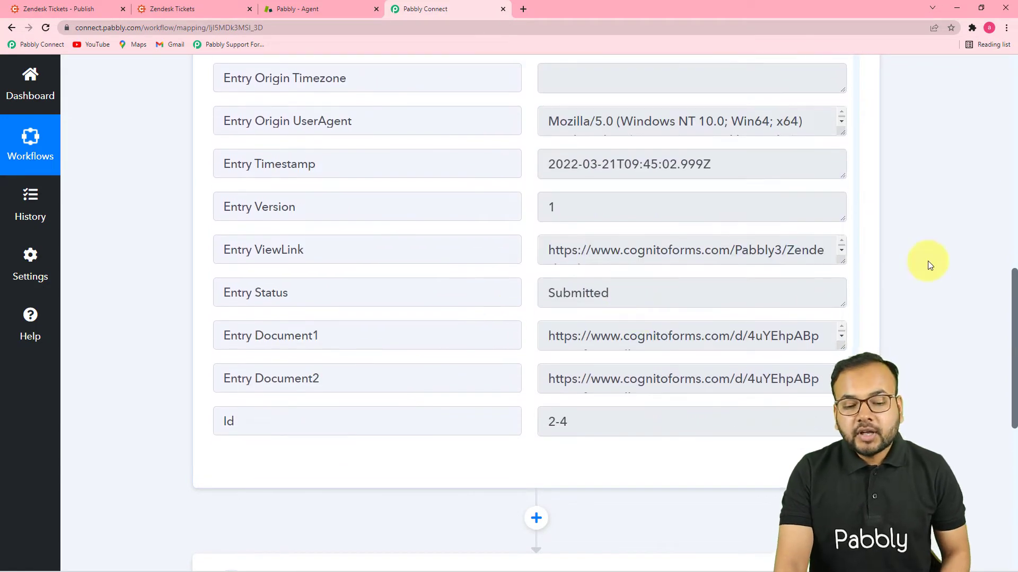
pyautogui.scroll(-2, 887, 313)
pyautogui.scroll(-2, 887, 323)
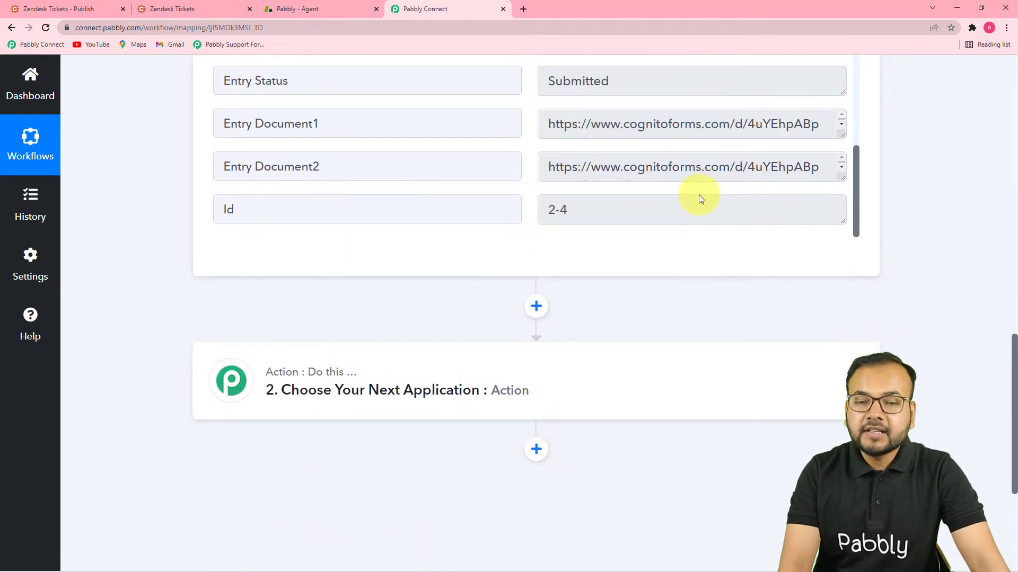
pyautogui.scroll(-2, 698, 222)
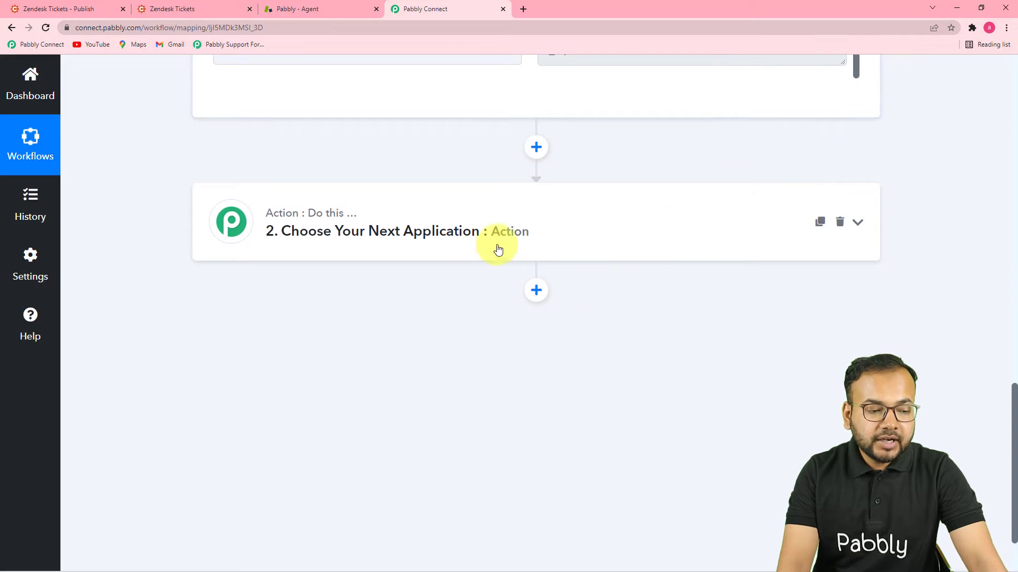
pyautogui.click(418, 221)
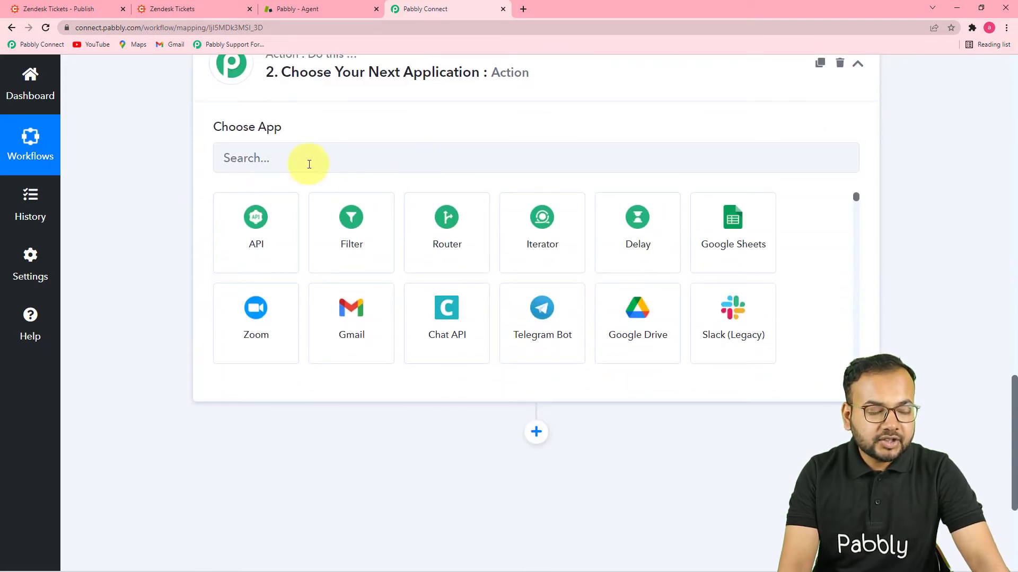
pyautogui.click(309, 165)
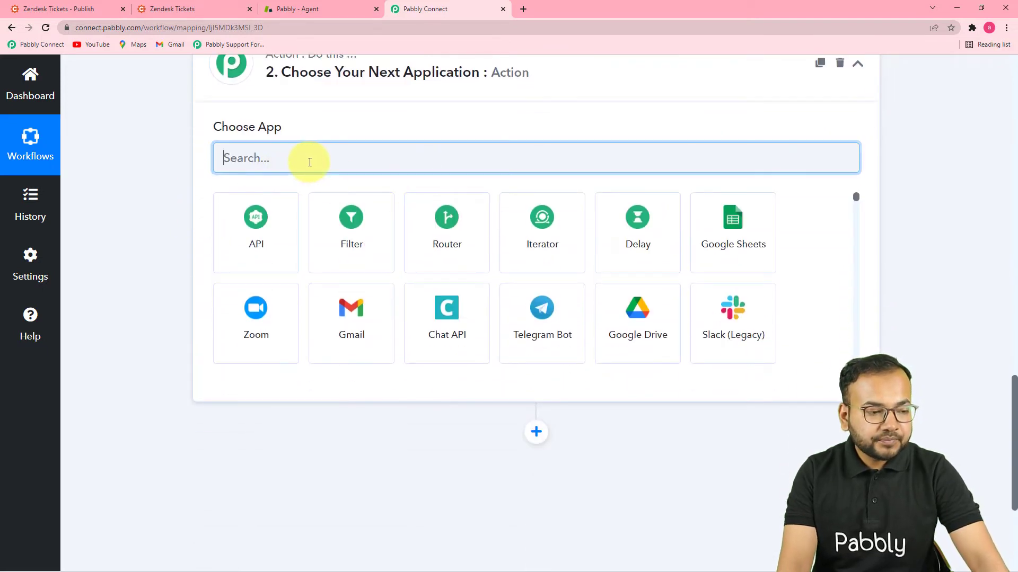
pyautogui.write('zendesk')
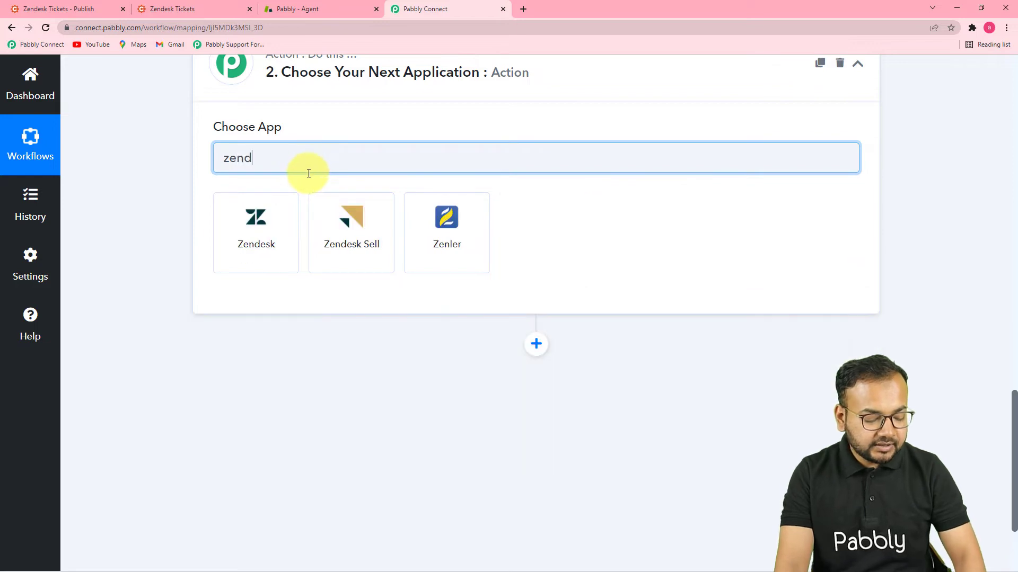
pyautogui.click(290, 203)
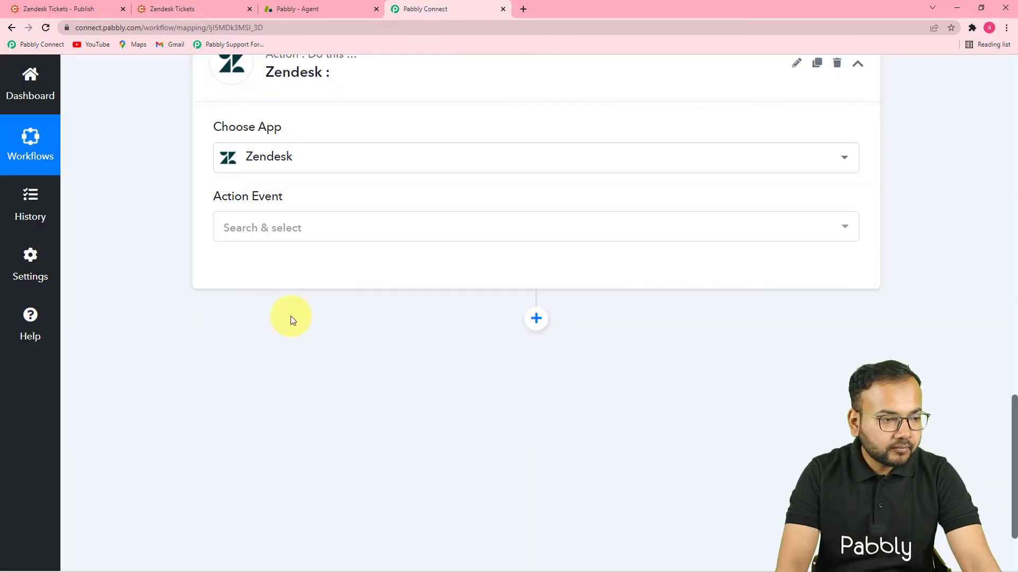
pyautogui.click(303, 229)
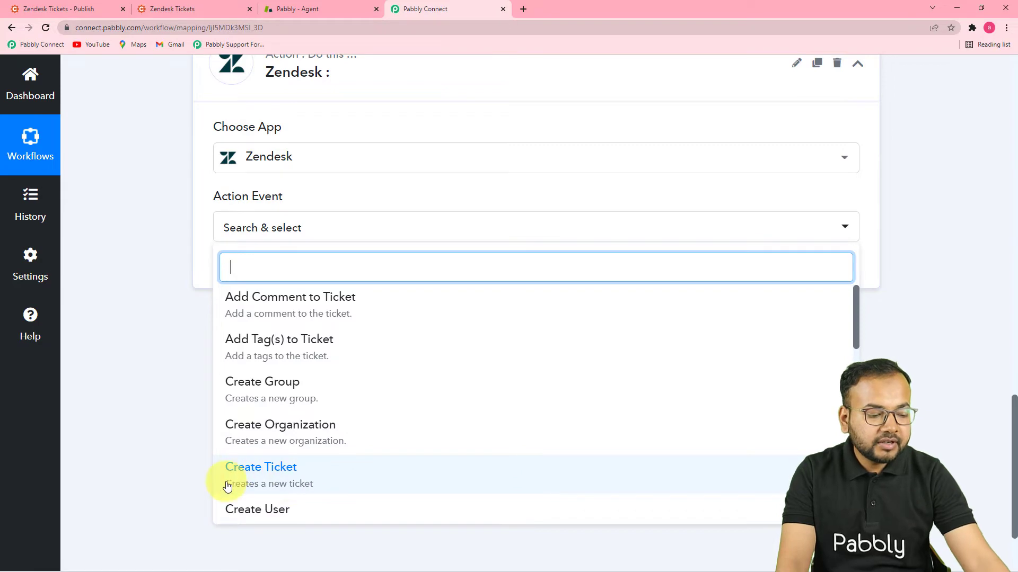
pyautogui.click(271, 482)
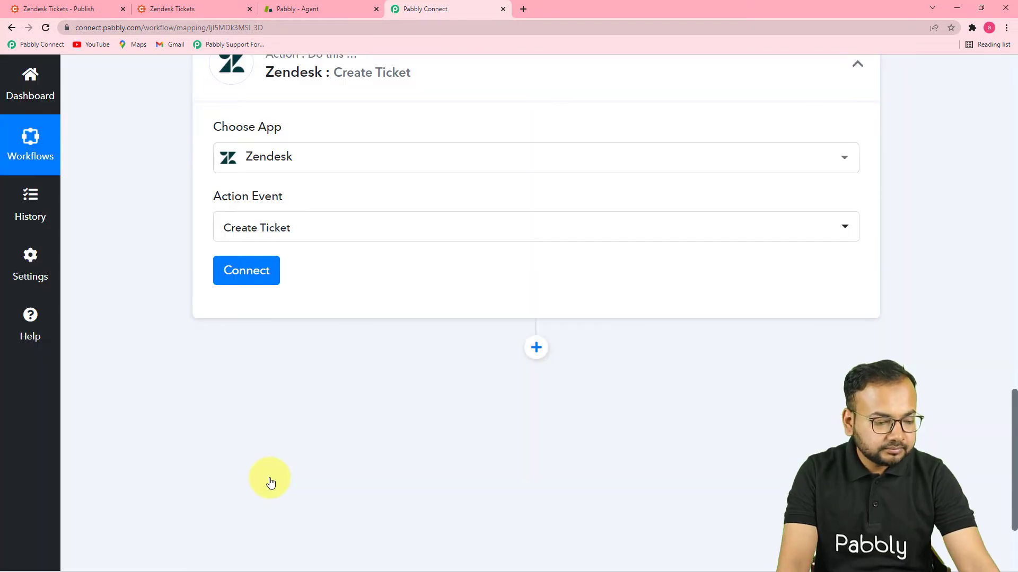
# Start a new Zendesk connection for the action and inspect the Zendesk account's URL for its subdomain.
pyautogui.click(247, 270)
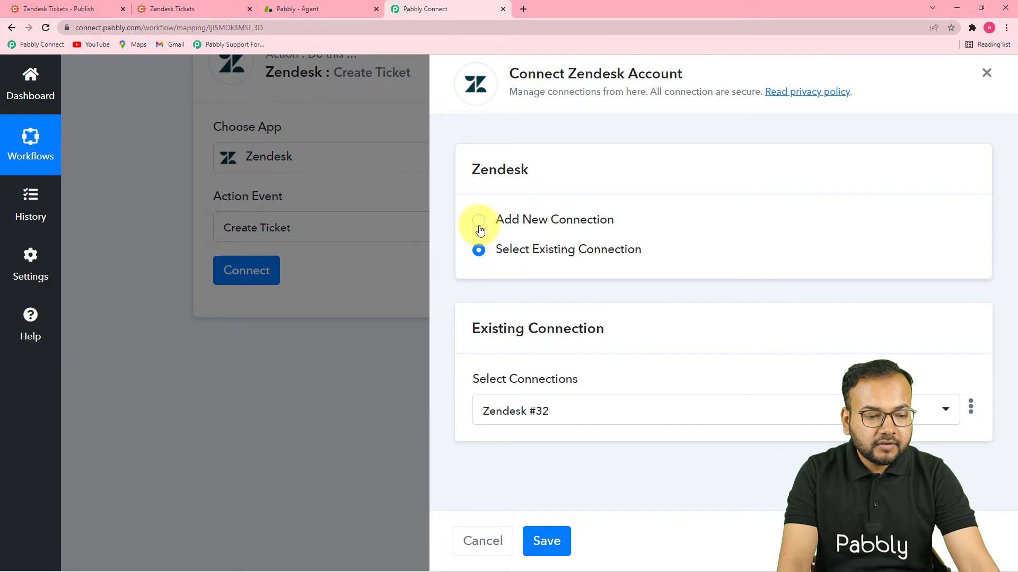
pyautogui.click(479, 223)
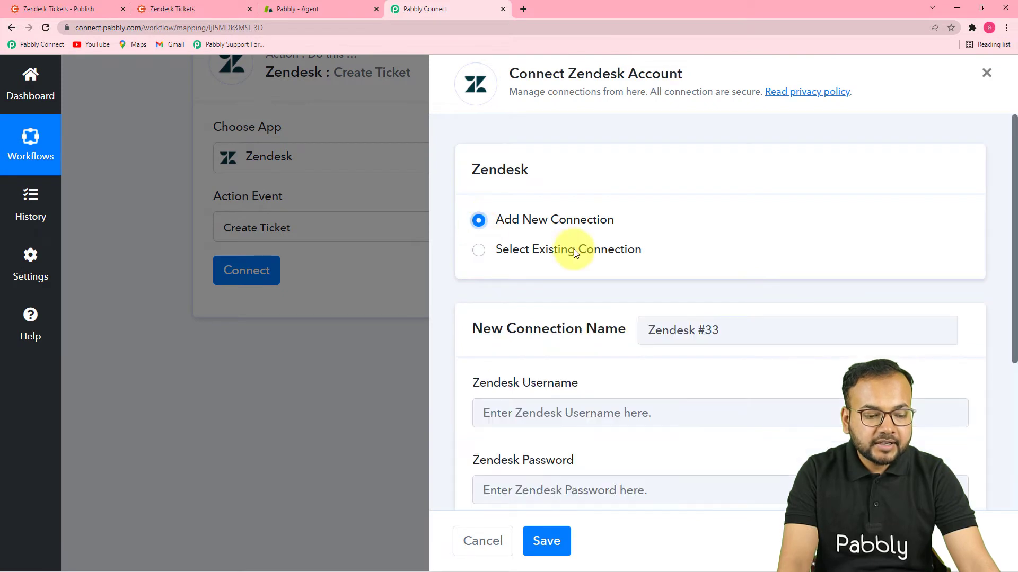
pyautogui.scroll(-5, 573, 252)
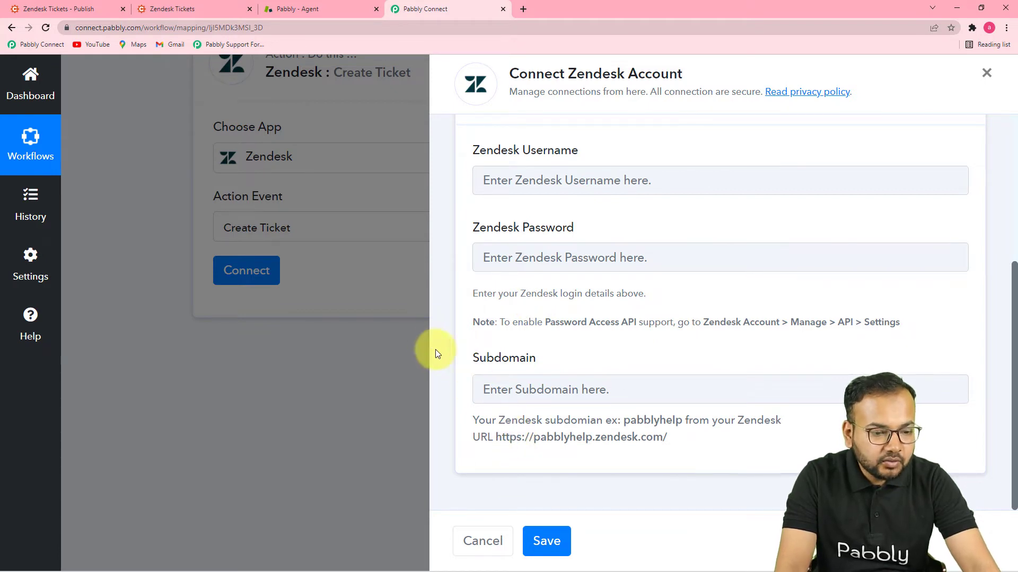
pyautogui.click(320, 8)
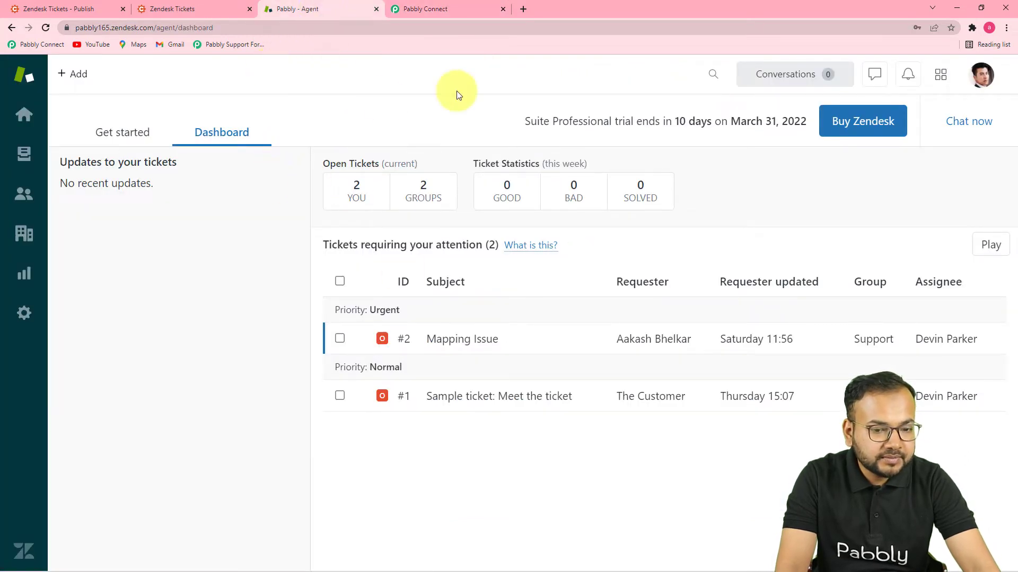
pyautogui.click(151, 27)
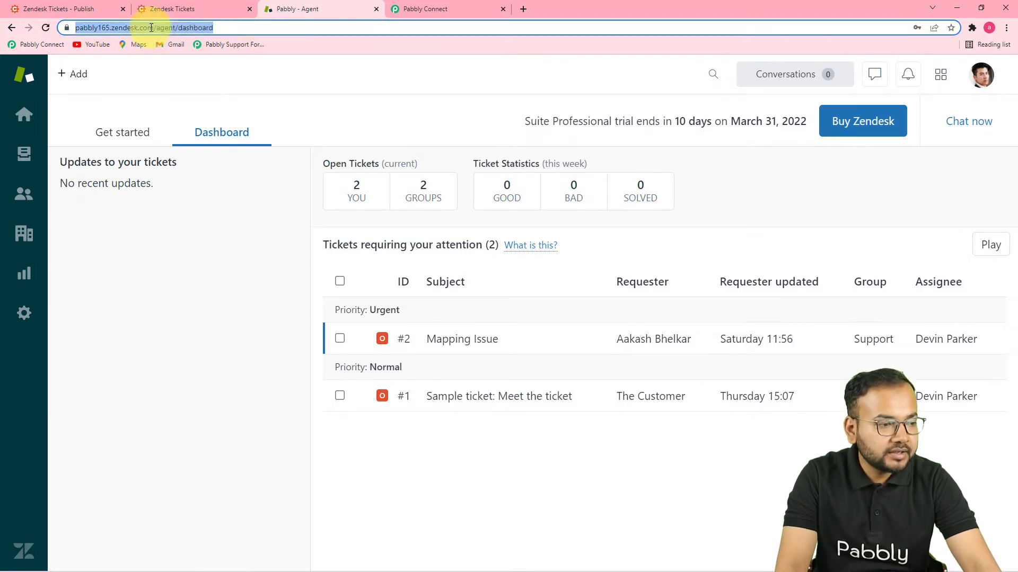
pyautogui.click(145, 25)
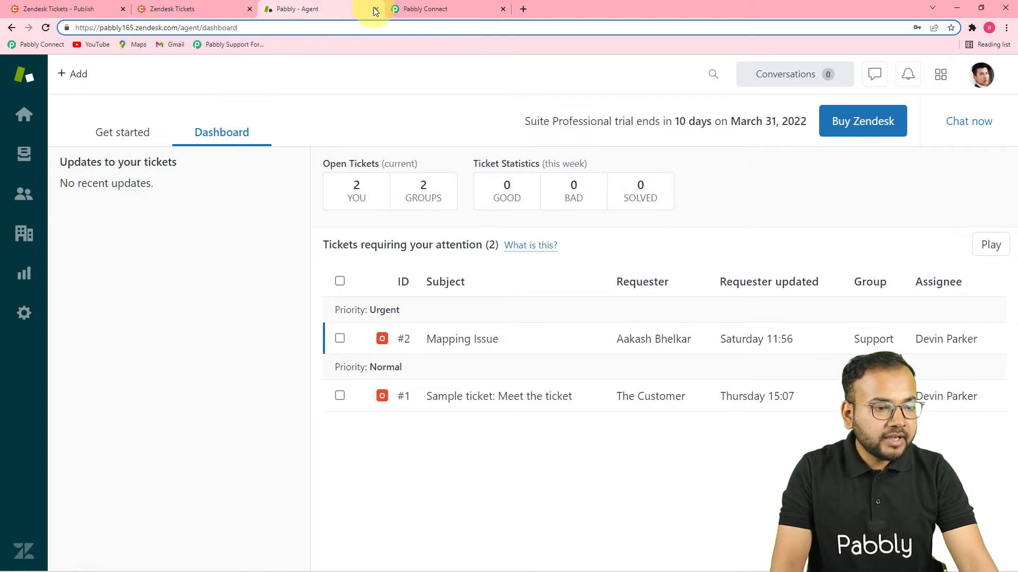
pyautogui.click(406, 9)
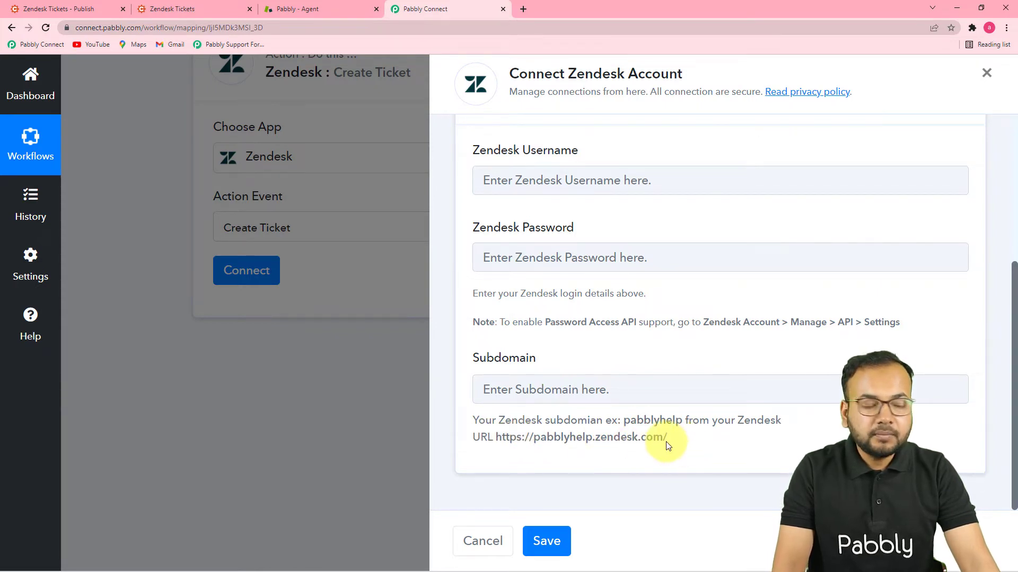
# Copy the subdomain pabbly165 from the Zendesk URL into the new connection's Subdomain field in Pabbly Connect.
pyautogui.click(103, 11)
pyautogui.click(326, 9)
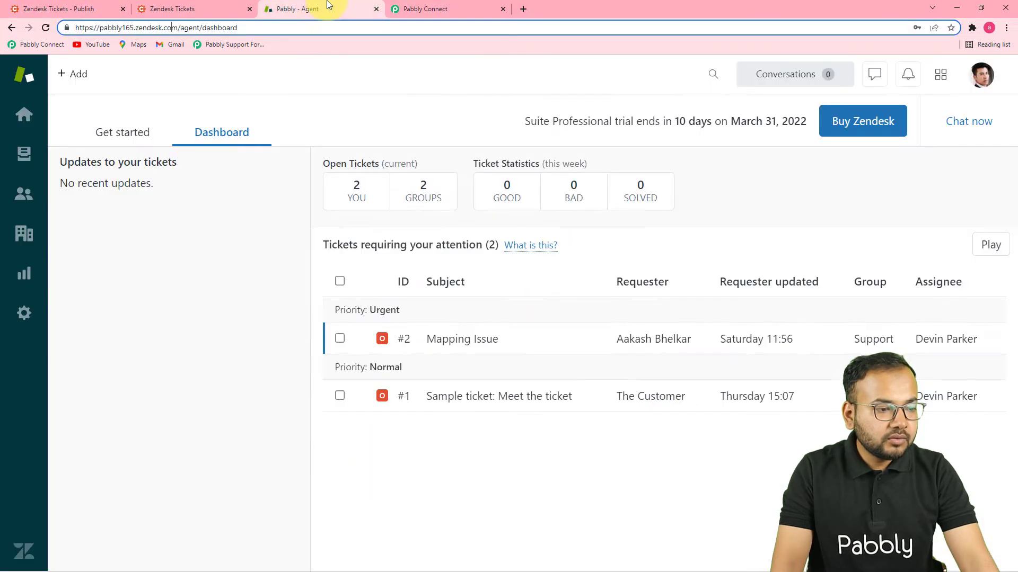
pyautogui.click(170, 27)
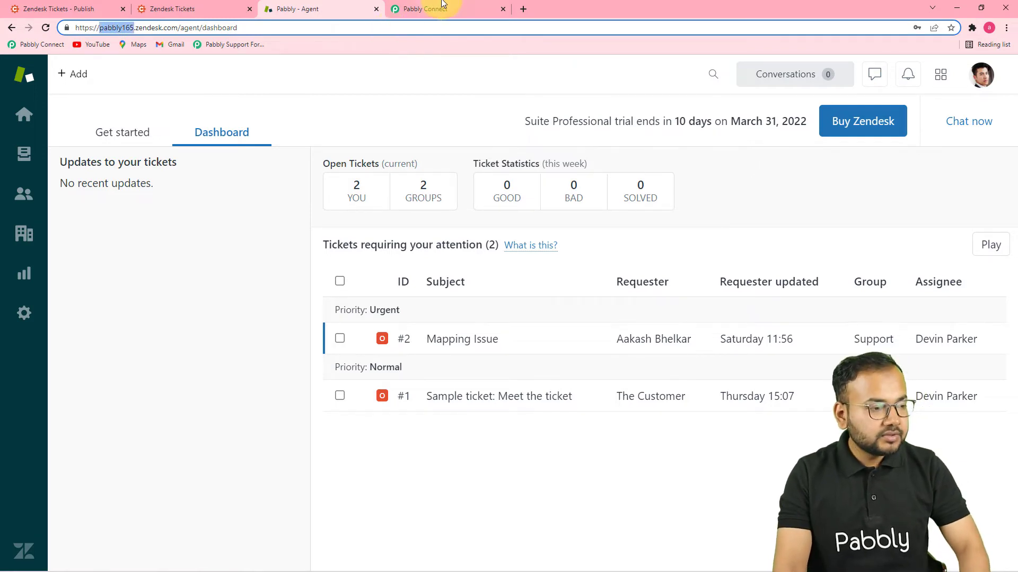
pyautogui.click(472, 8)
pyautogui.click(626, 390)
pyautogui.write('pabbly165')
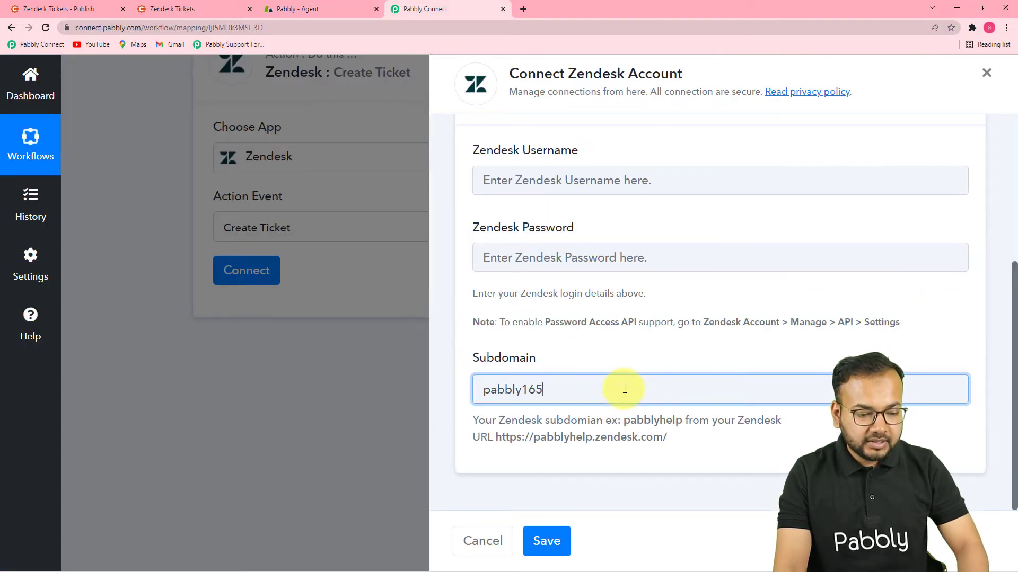
pyautogui.click(594, 441)
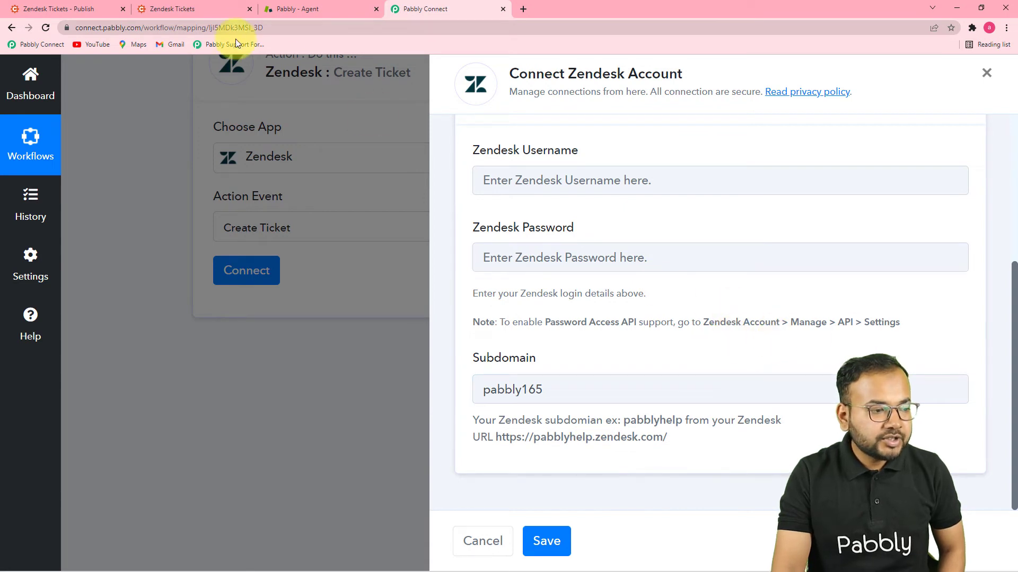
# Switch to Zendesk, view the account owner's profile in Admin Center and copy the login email.
pyautogui.click(268, 11)
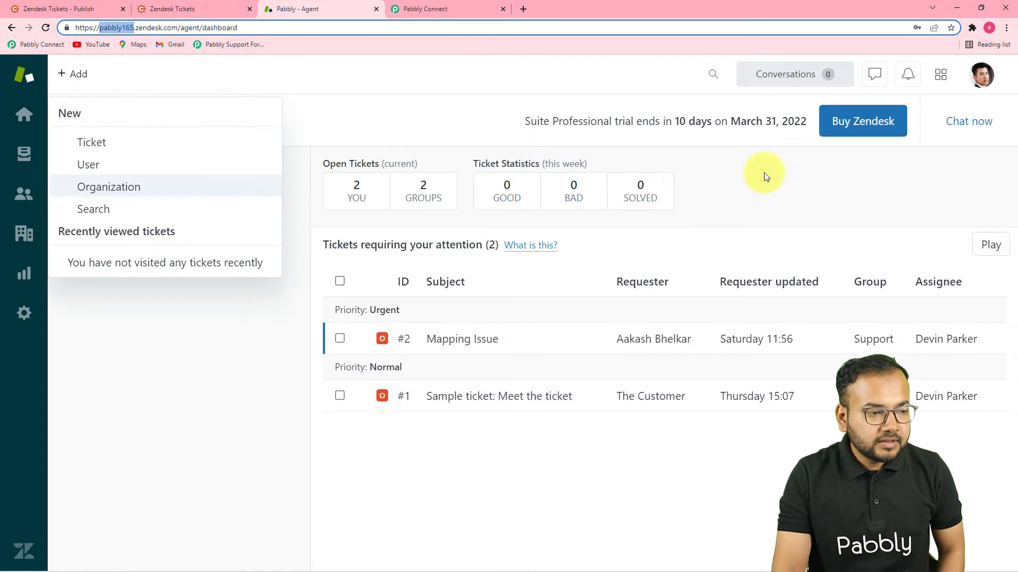
pyautogui.click(980, 84)
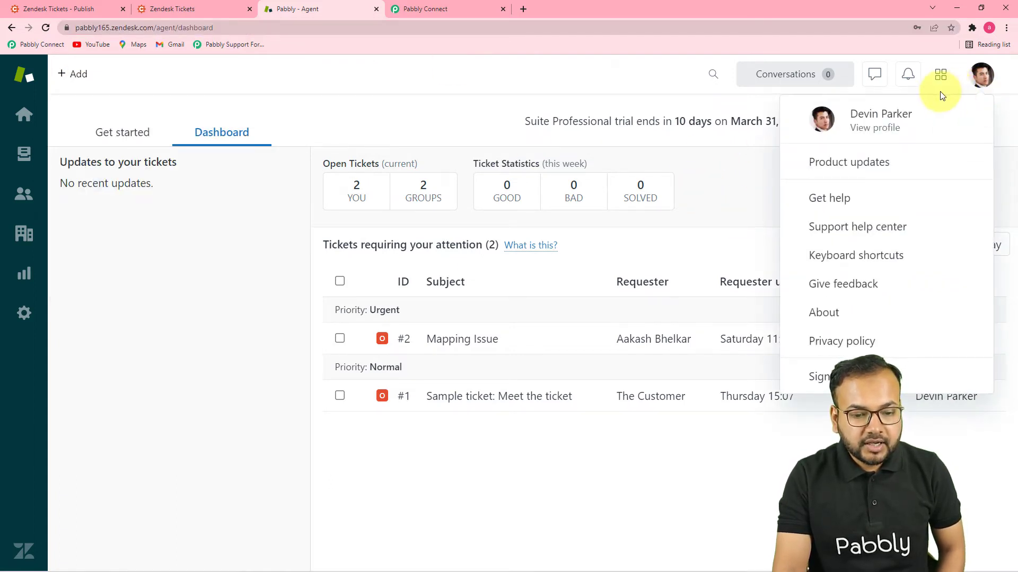
pyautogui.click(425, 9)
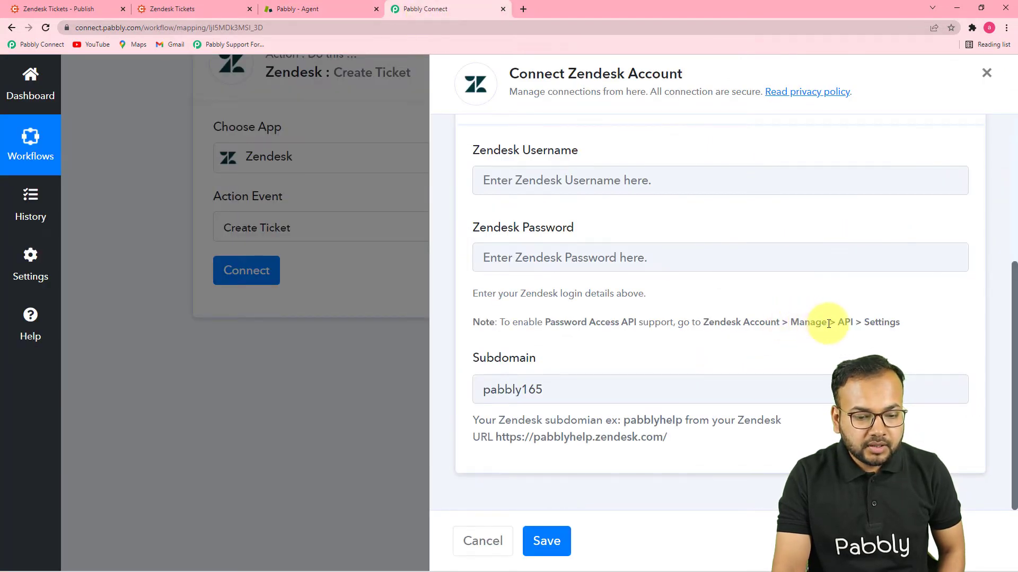
pyautogui.click(303, 9)
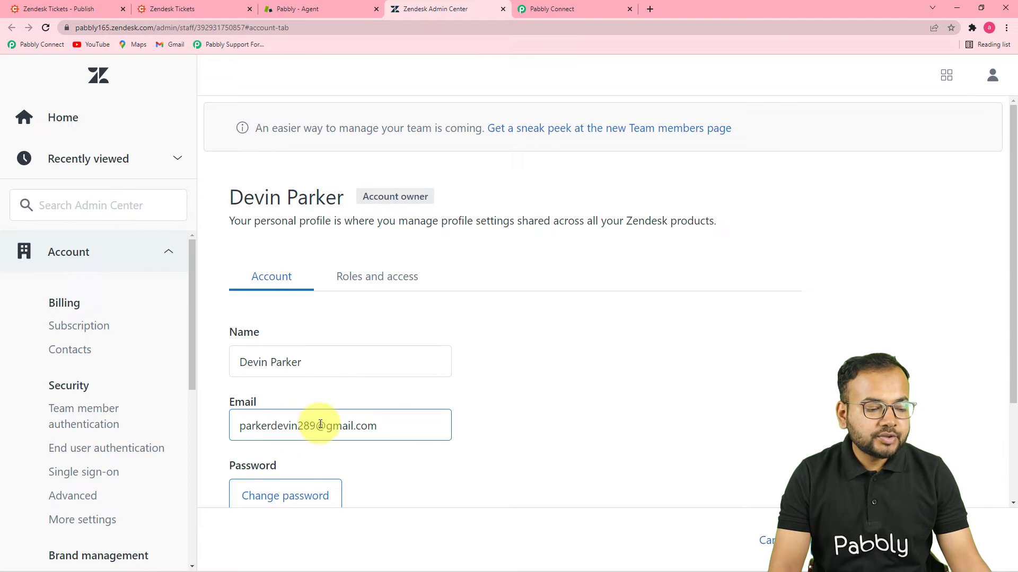
pyautogui.scroll(-2, 326, 376)
pyautogui.moveTo(371, 291); pyautogui.dragTo(237, 317)
pyautogui.hotkey('ctrl', 'c')
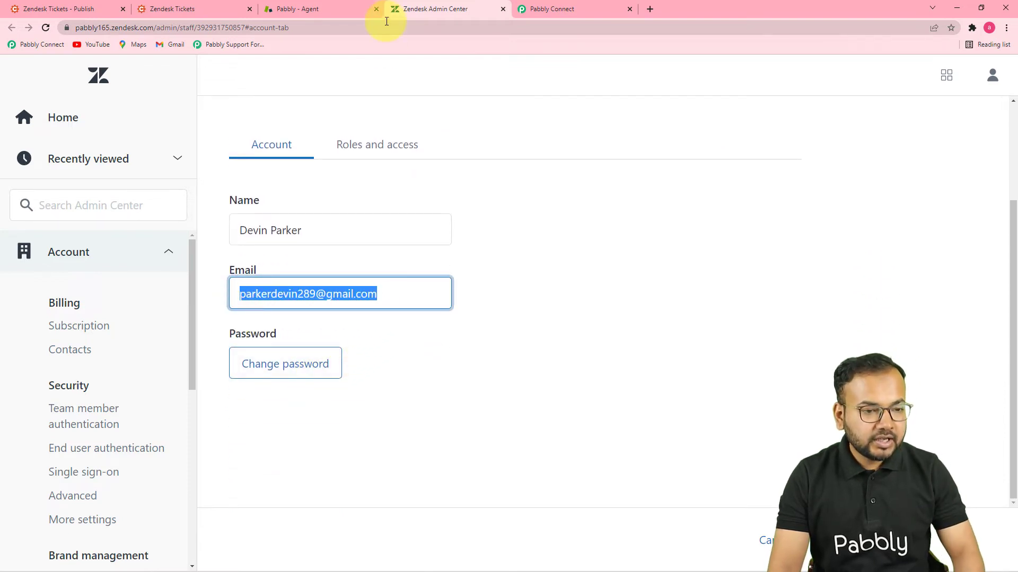
# In Pabbly Connect, paste the email as the Zendesk username, enter the Zendesk password and save the connection.
pyautogui.click(535, 9)
pyautogui.click(609, 244)
pyautogui.hotkey('ctrl', 'v')
pyautogui.click(617, 317)
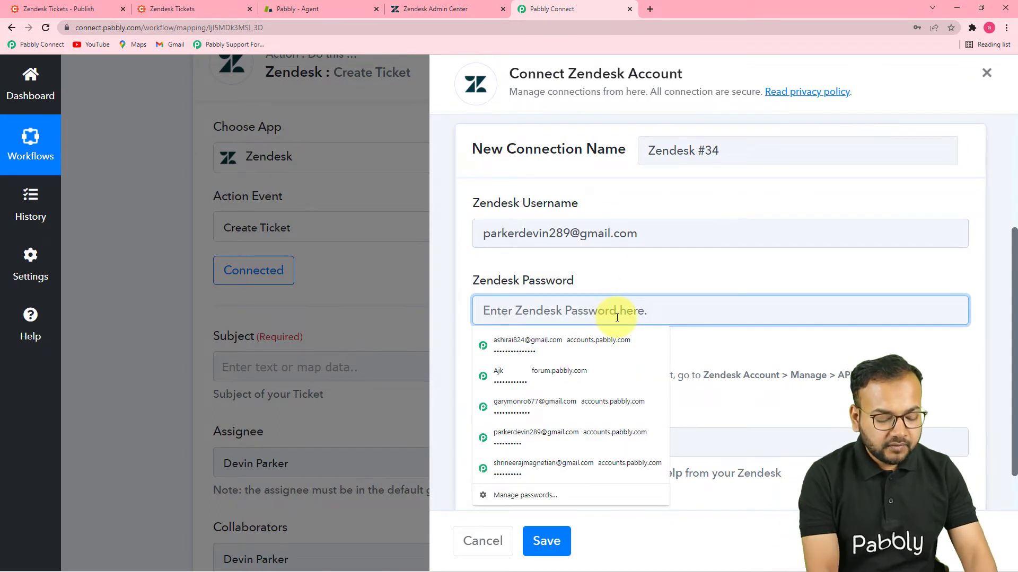
pyautogui.write('•')
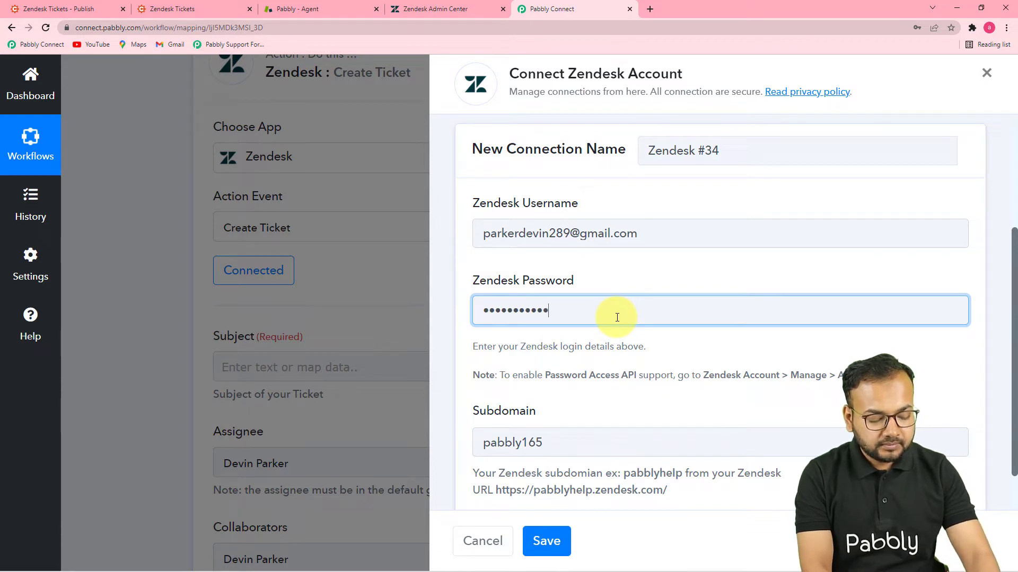
pyautogui.click(564, 527)
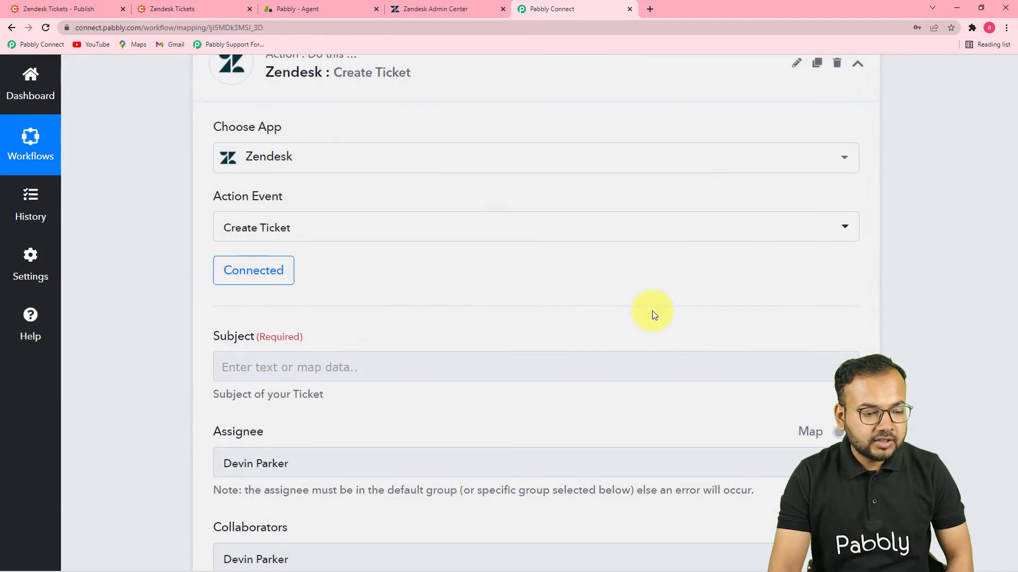
# Review the Create Ticket fields from subject to requester details, and the captured webhook response available for mapping.
pyautogui.scroll(-3, 652, 311)
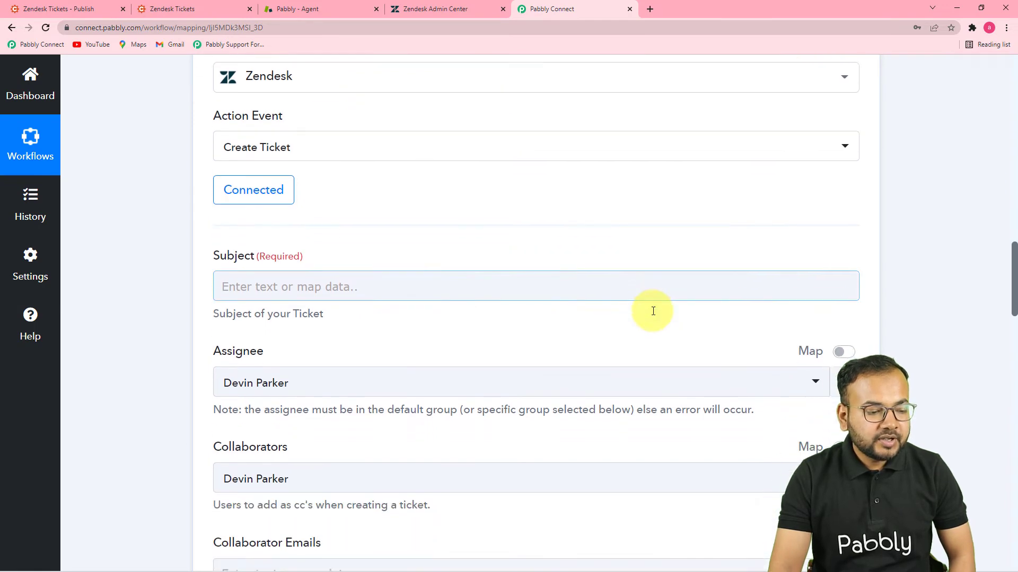
pyautogui.click(217, 210)
pyautogui.scroll(-3, 346, 218)
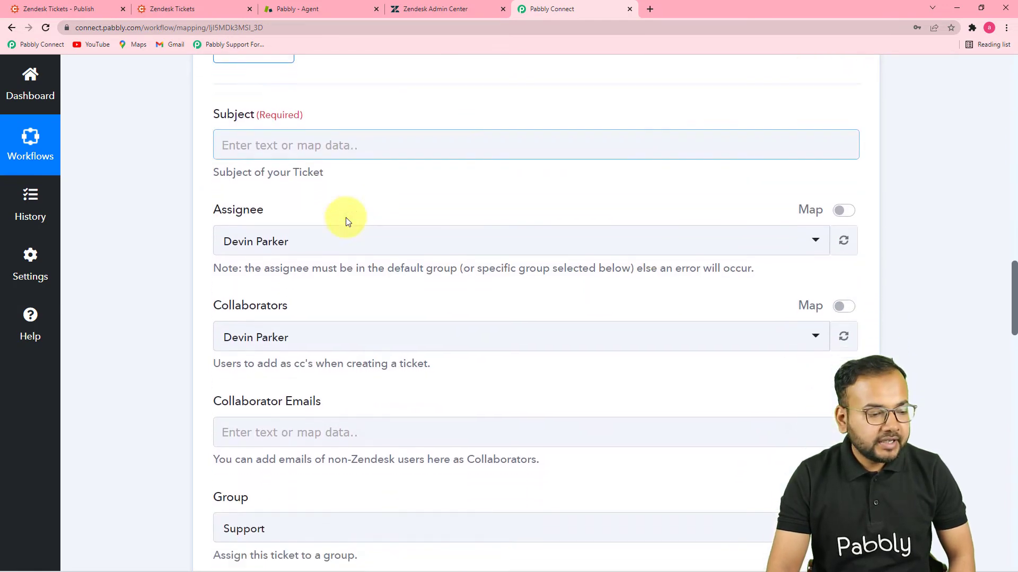
pyautogui.scroll(-2, 297, 212)
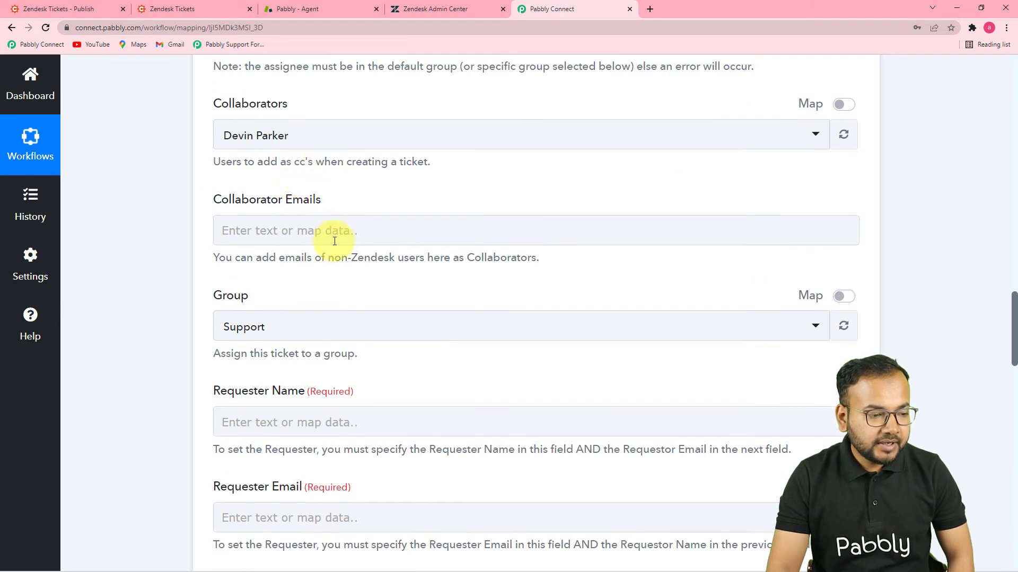
pyautogui.scroll(-3, 334, 241)
pyautogui.click(385, 265)
pyautogui.scroll(15, 605, 272)
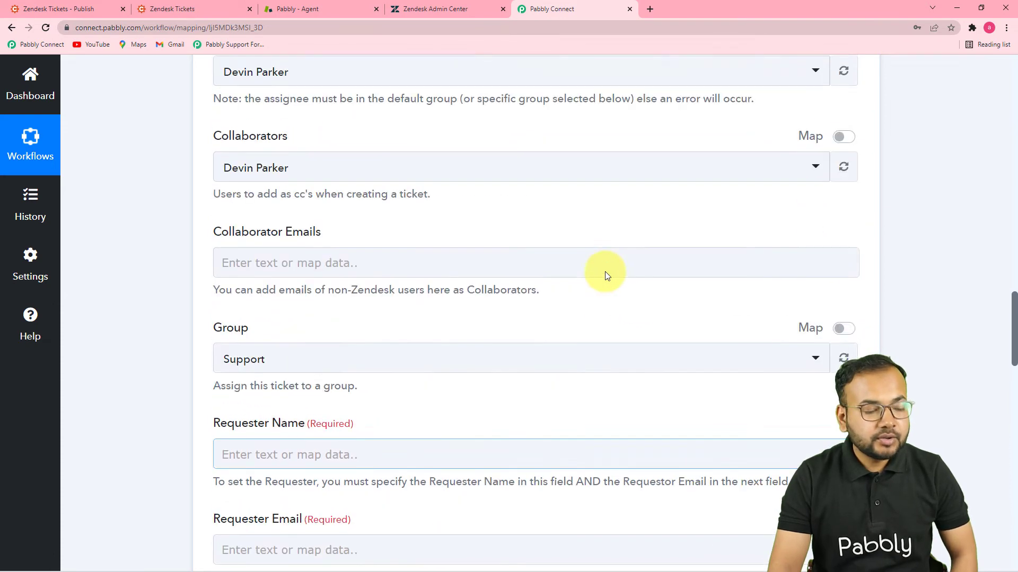
pyautogui.scroll(8, 606, 276)
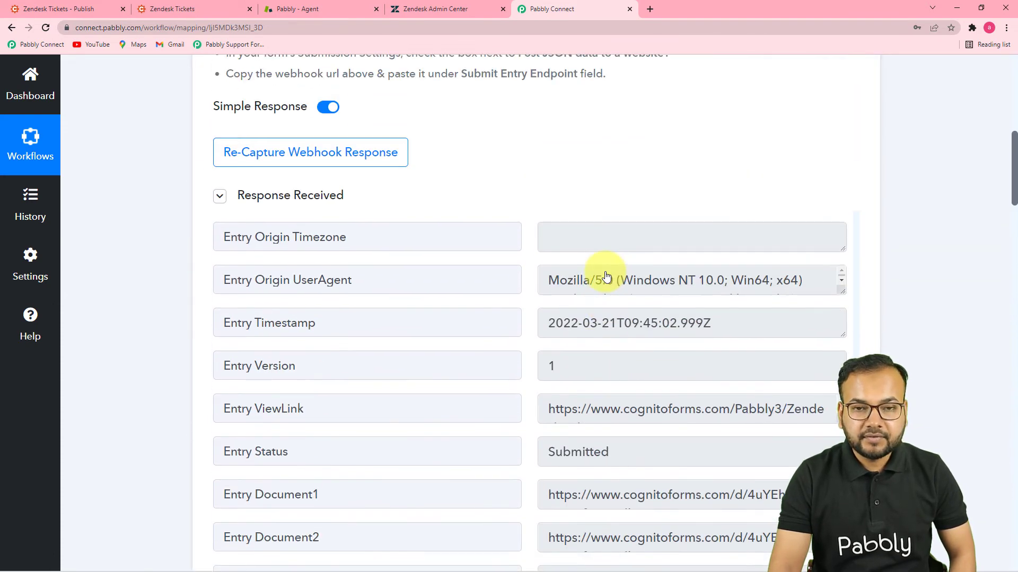
pyautogui.scroll(9, 602, 274)
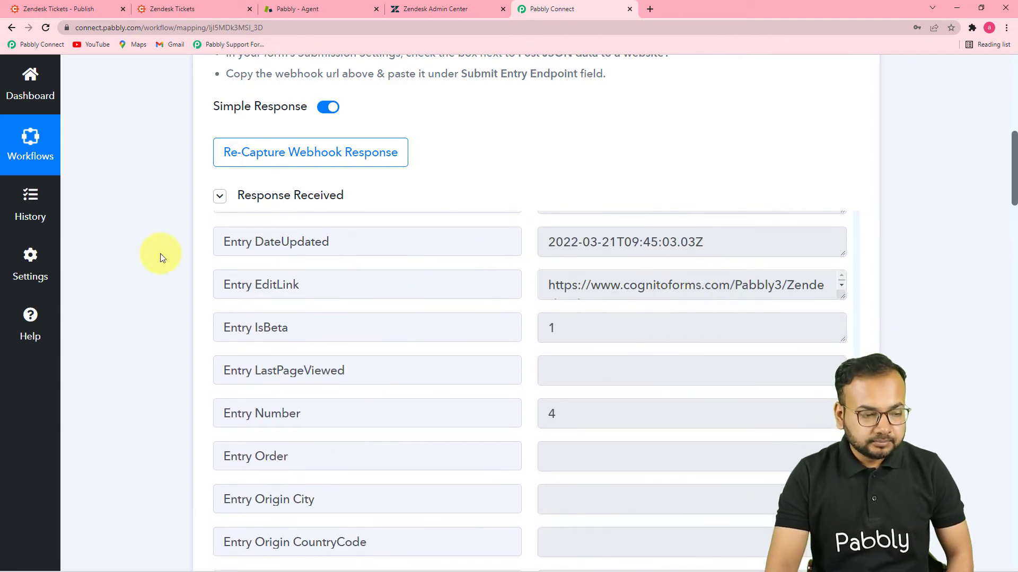
# Map the ticket Subject to the IssueTitle response from the Cognito Forms New Entry trigger.
pyautogui.scroll(-15, 161, 254)
pyautogui.scroll(-1, 160, 253)
pyautogui.click(352, 168)
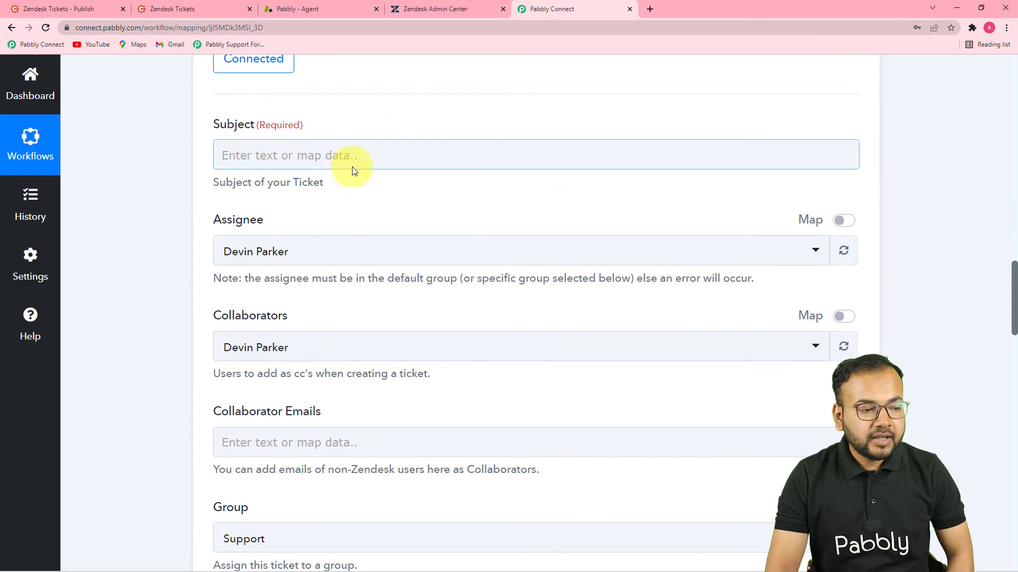
pyautogui.click(295, 155)
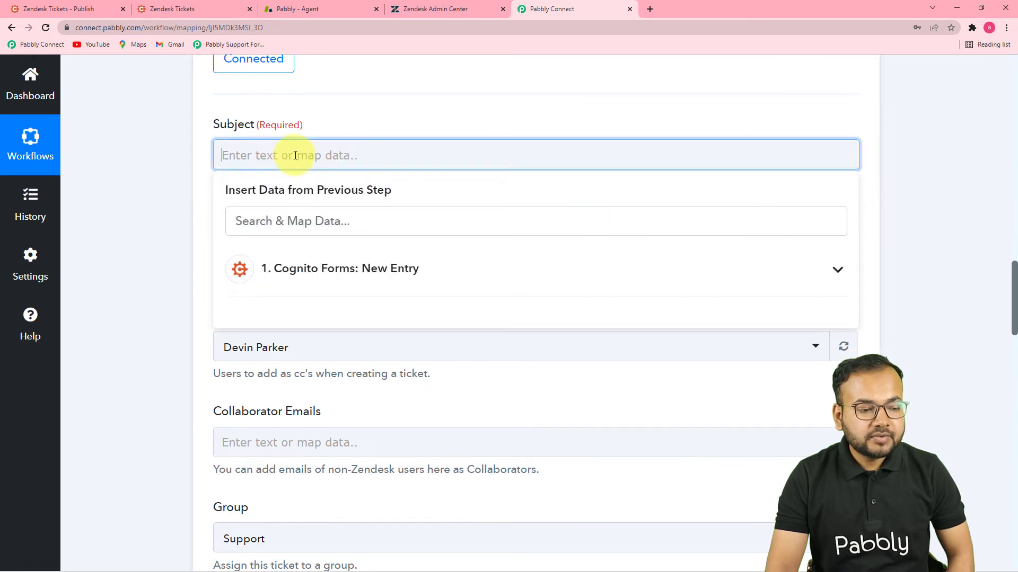
pyautogui.click(393, 277)
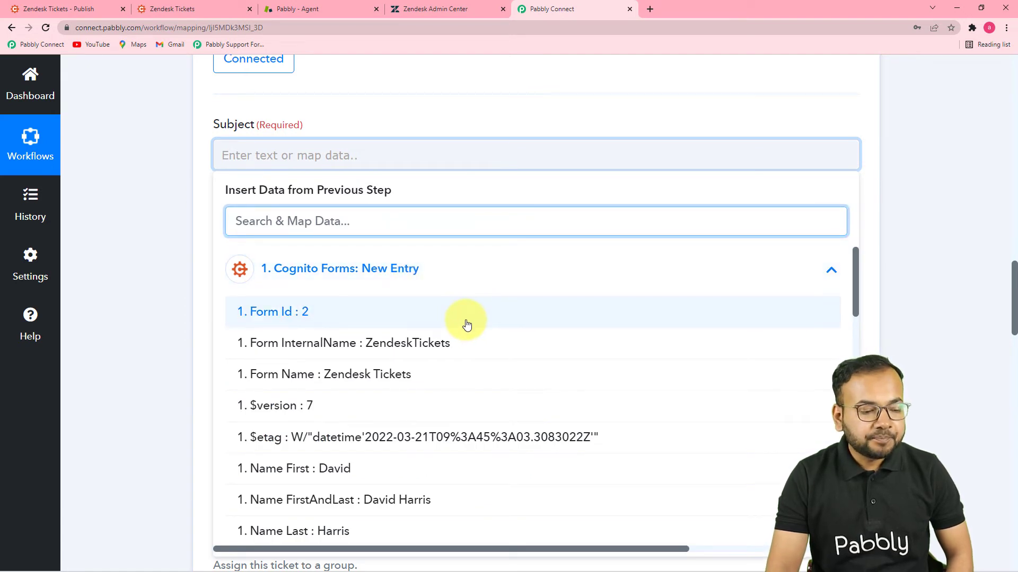
pyautogui.scroll(-6, 456, 321)
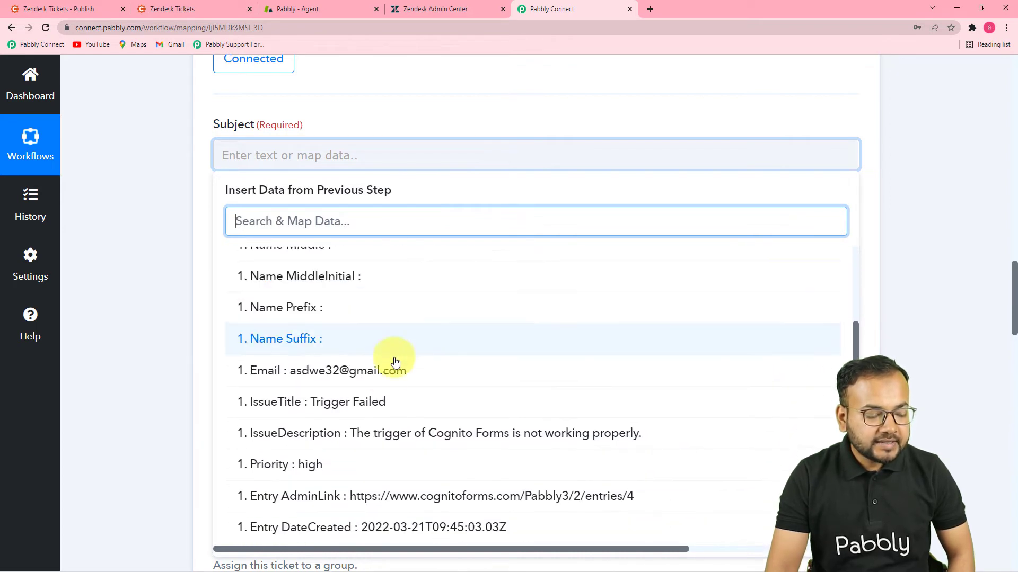
pyautogui.click(336, 402)
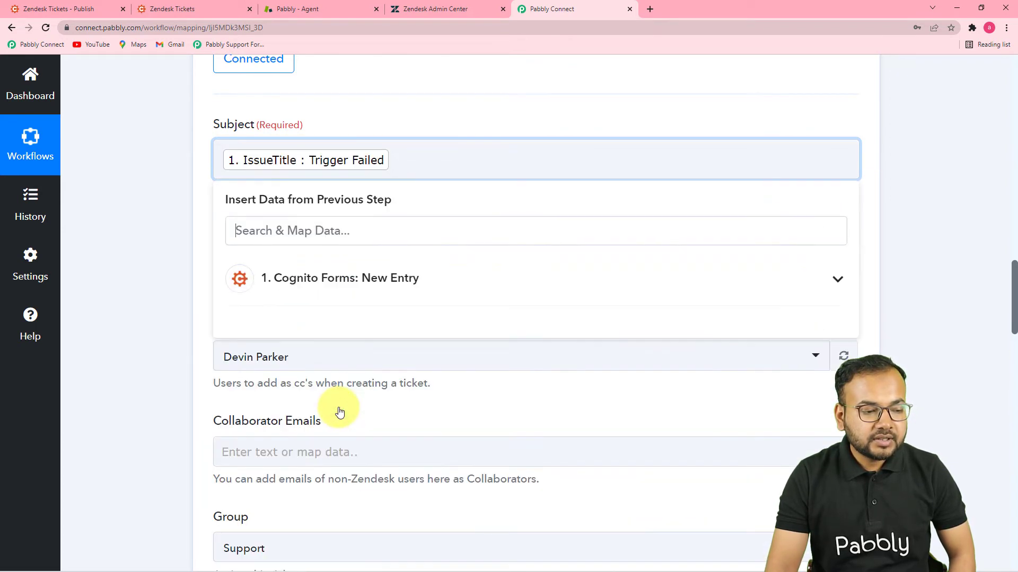
pyautogui.click(166, 268)
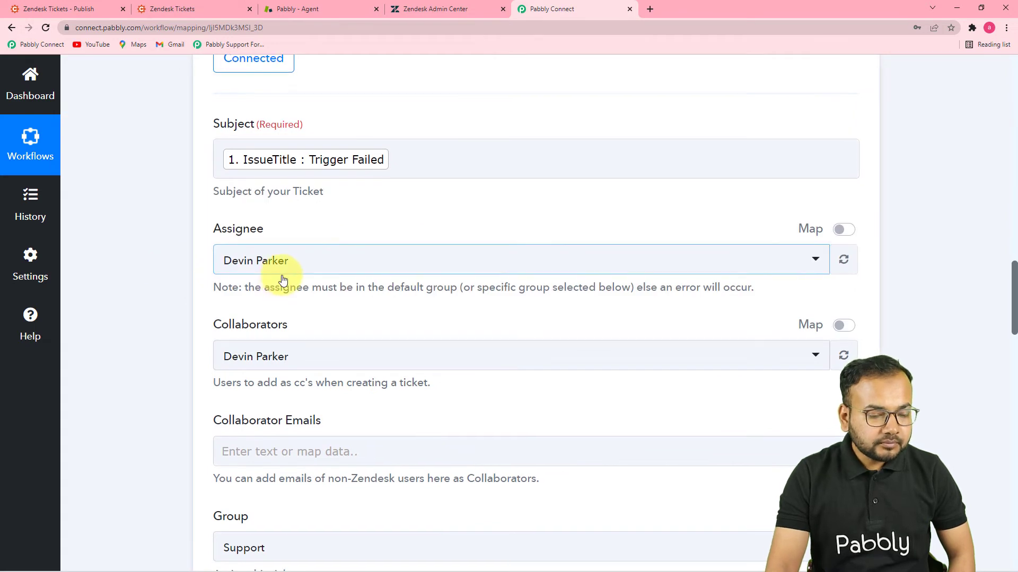
# Select the Zendesk account owner as both the ticket's Assignee and its Collaborator.
pyautogui.scroll(-2, 289, 270)
pyautogui.click(352, 163)
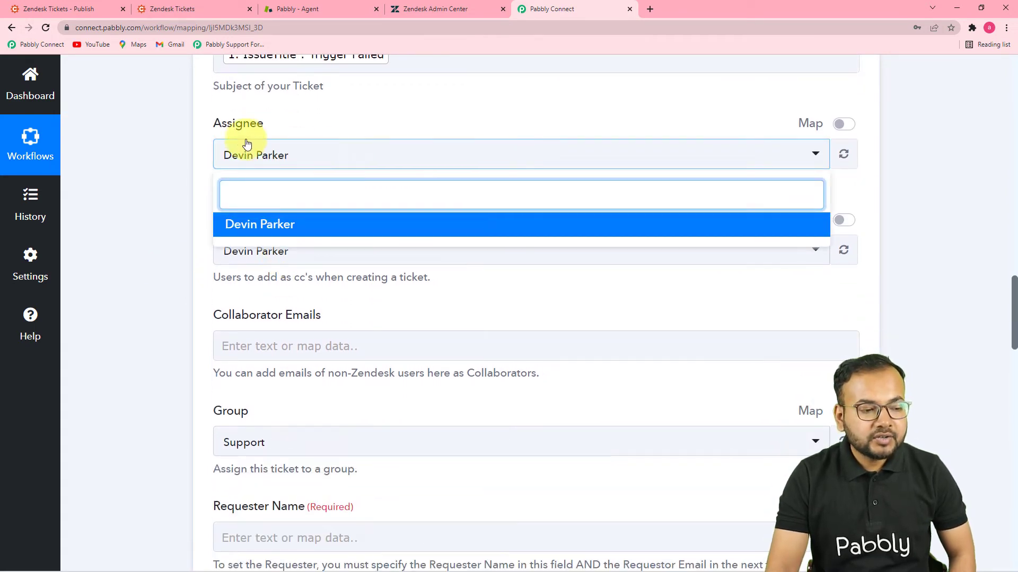
pyautogui.click(257, 233)
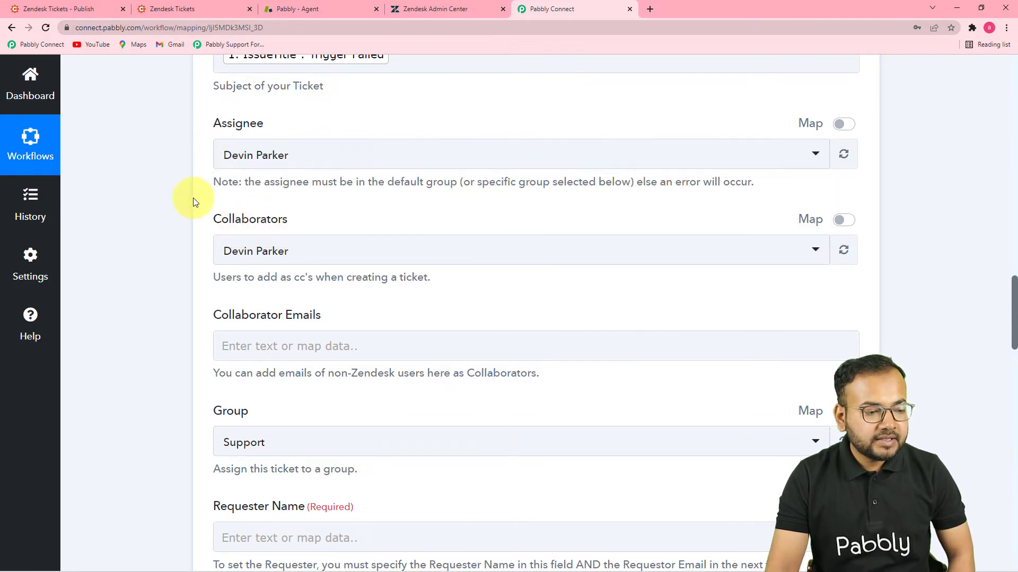
pyautogui.scroll(-3, 192, 198)
pyautogui.click(365, 98)
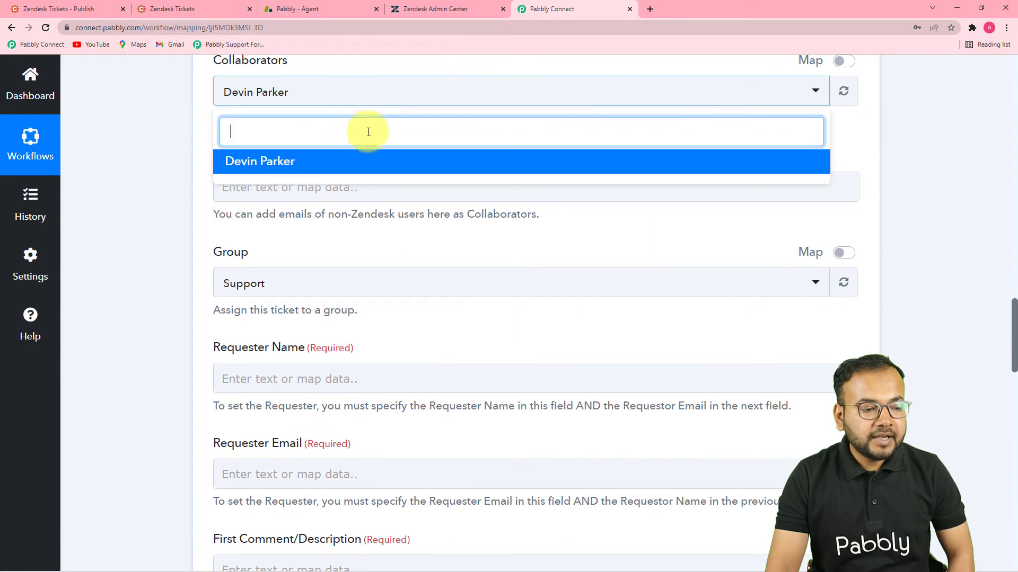
pyautogui.click(289, 163)
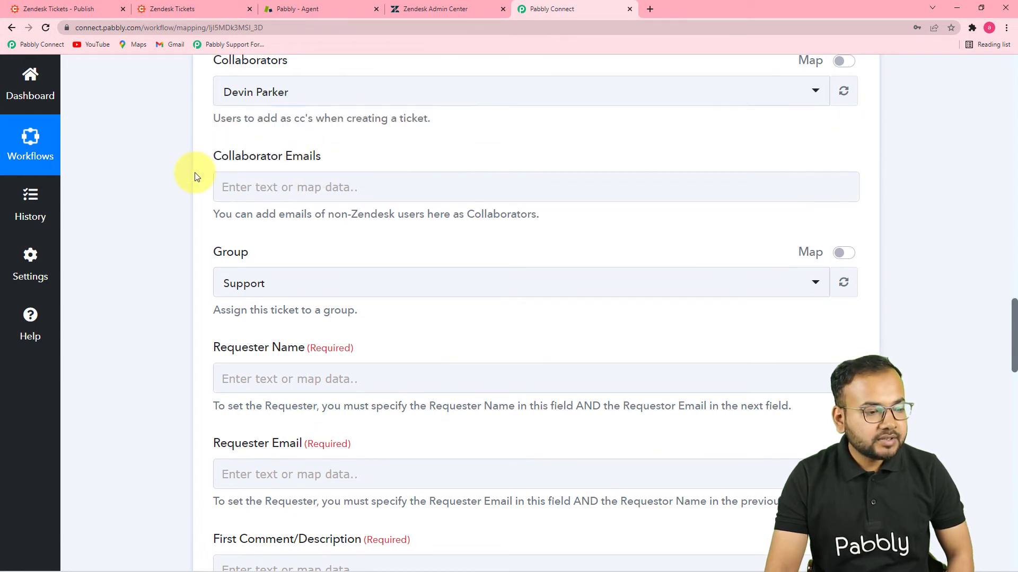
# Leave Collaborator Emails empty and assign the ticket to the Support group.
pyautogui.scroll(1, 200, 193)
pyautogui.scroll(-1, 357, 241)
pyautogui.scroll(-2, 361, 226)
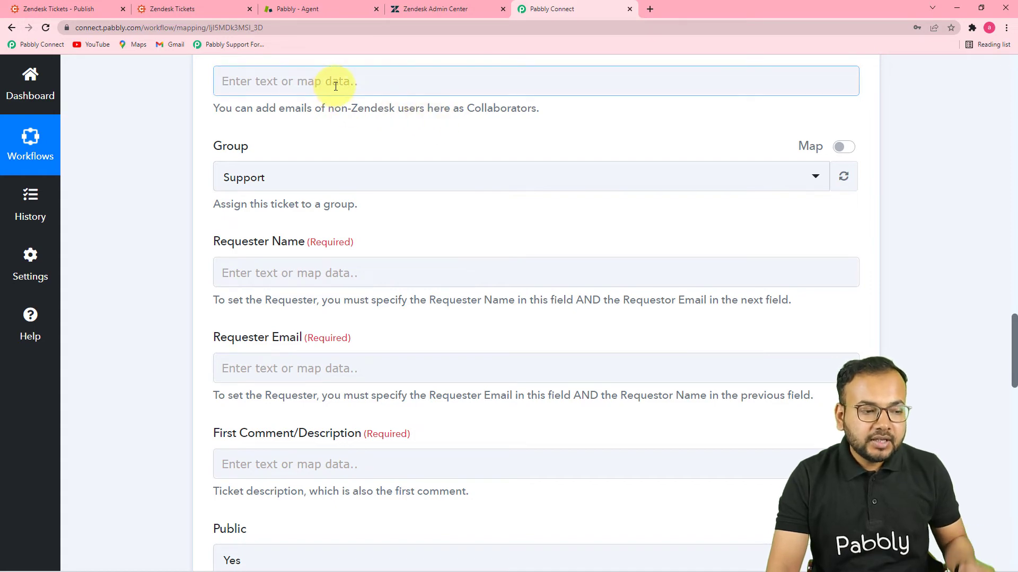
pyautogui.scroll(3, 364, 170)
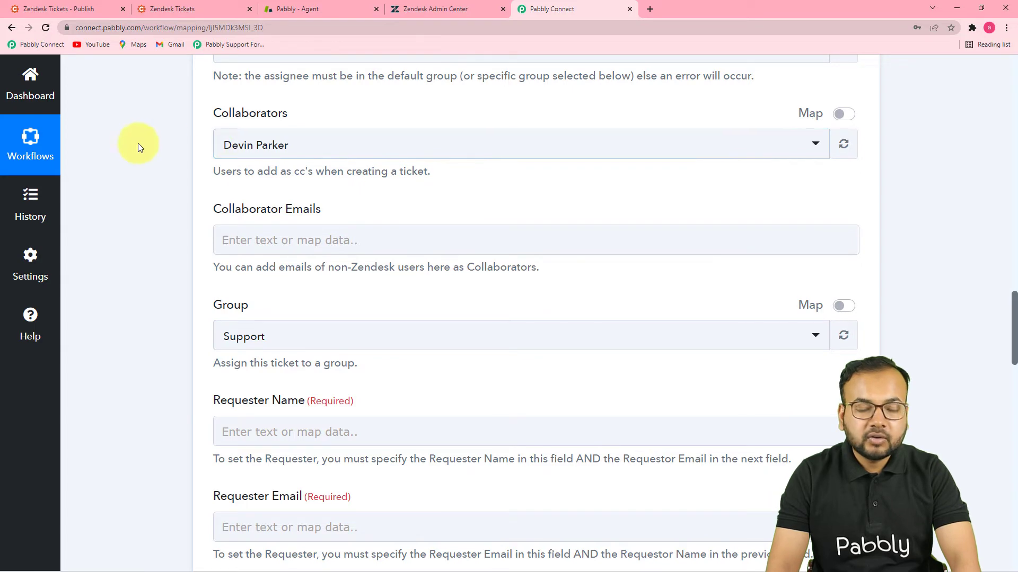
pyautogui.scroll(-3, 289, 326)
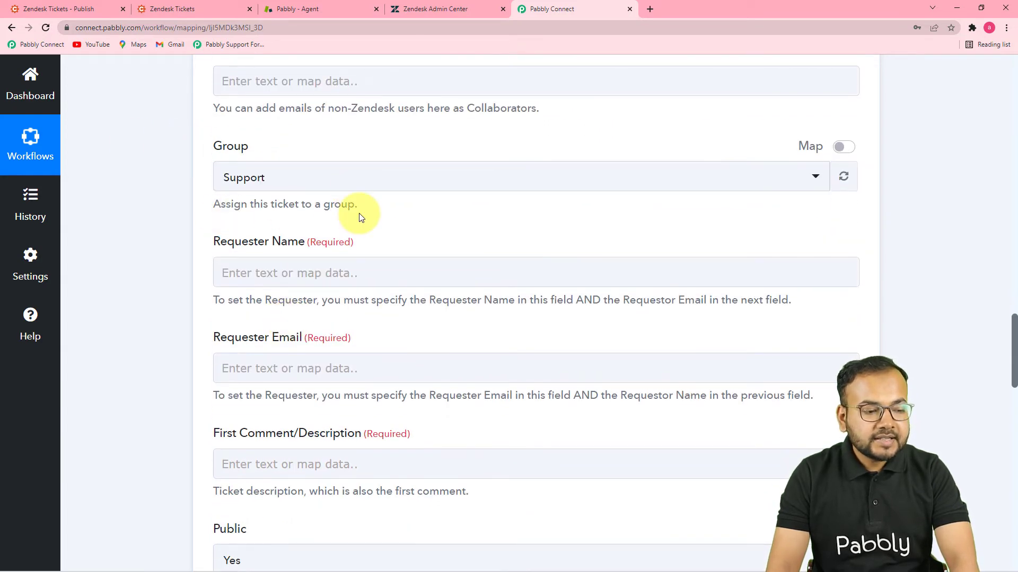
pyautogui.click(405, 179)
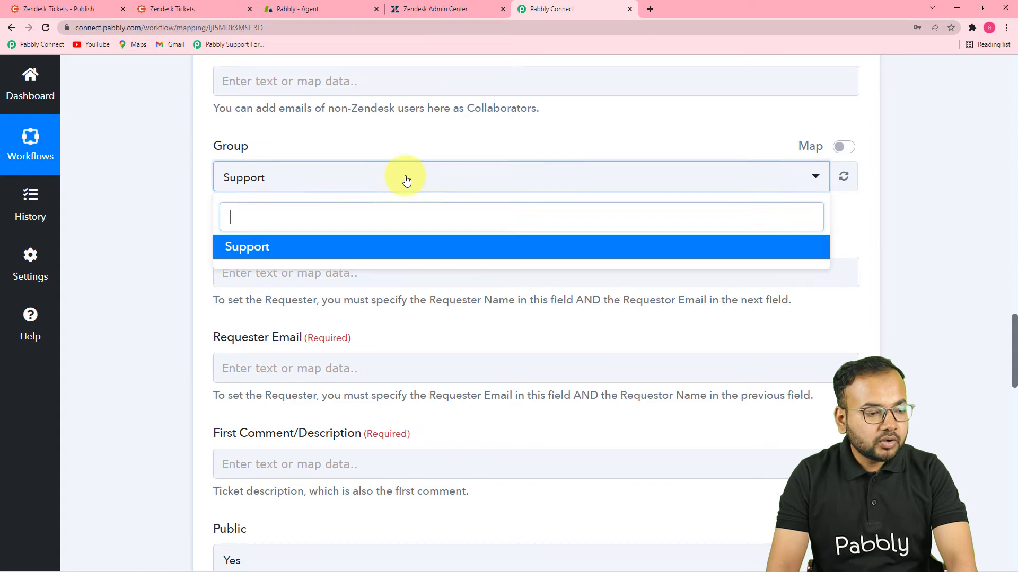
pyautogui.click(291, 249)
# Map the Requester Name to the Name FirstAndLast response from the Cognito Forms entry.
pyautogui.scroll(-2, 185, 204)
pyautogui.scroll(-2, 184, 204)
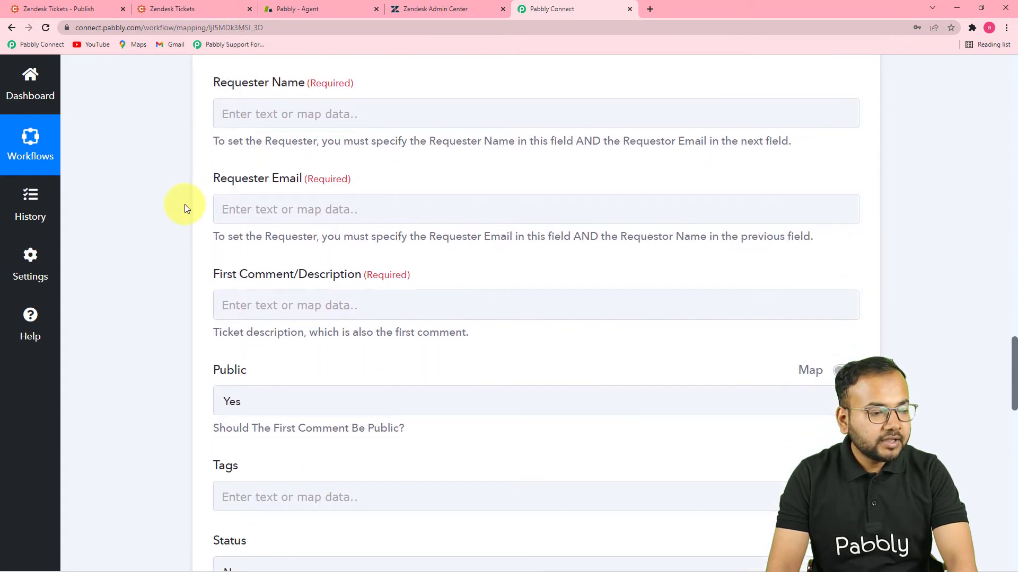
pyautogui.click(344, 123)
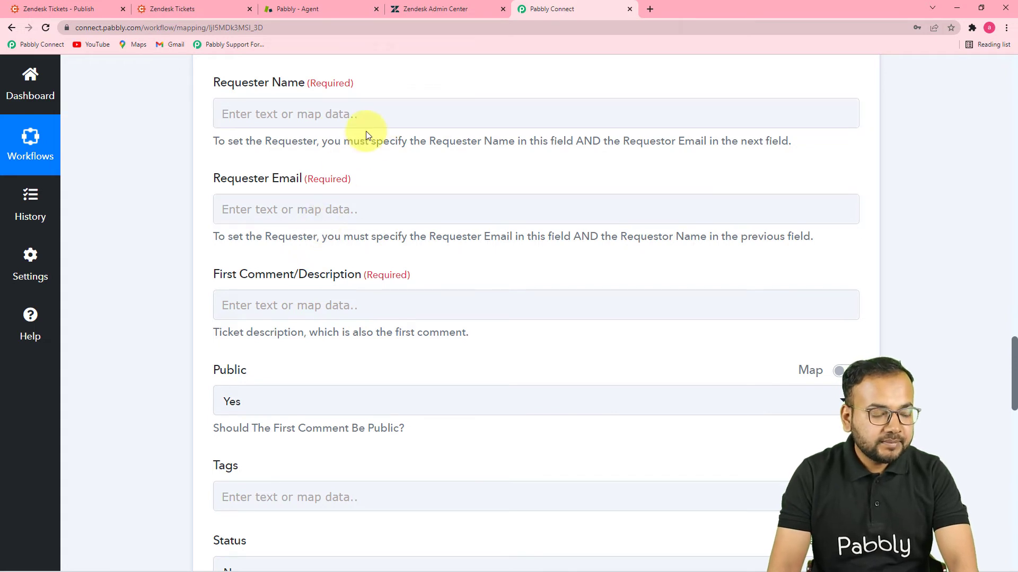
pyautogui.click(396, 121)
pyautogui.click(377, 244)
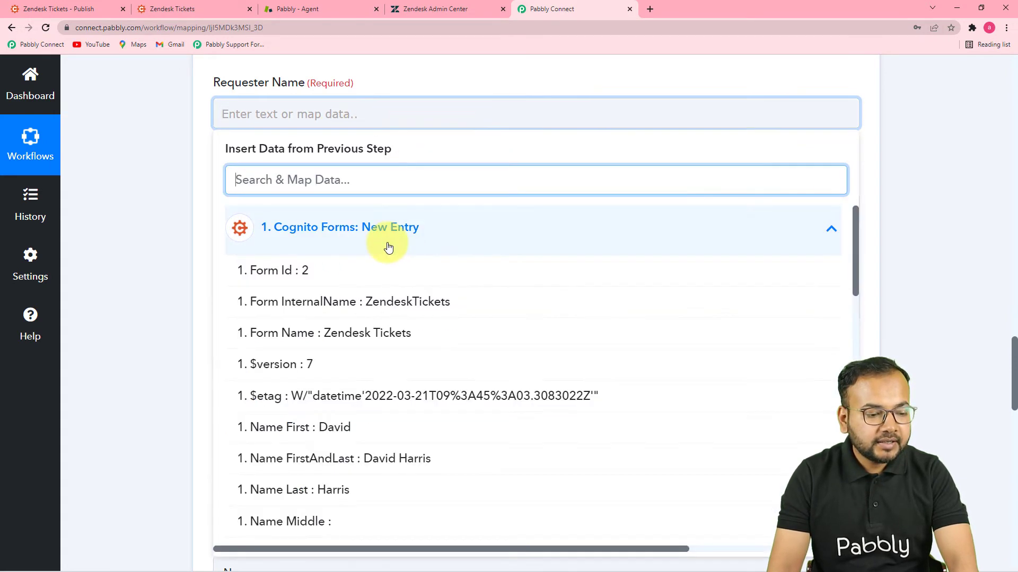
pyautogui.scroll(-1, 368, 373)
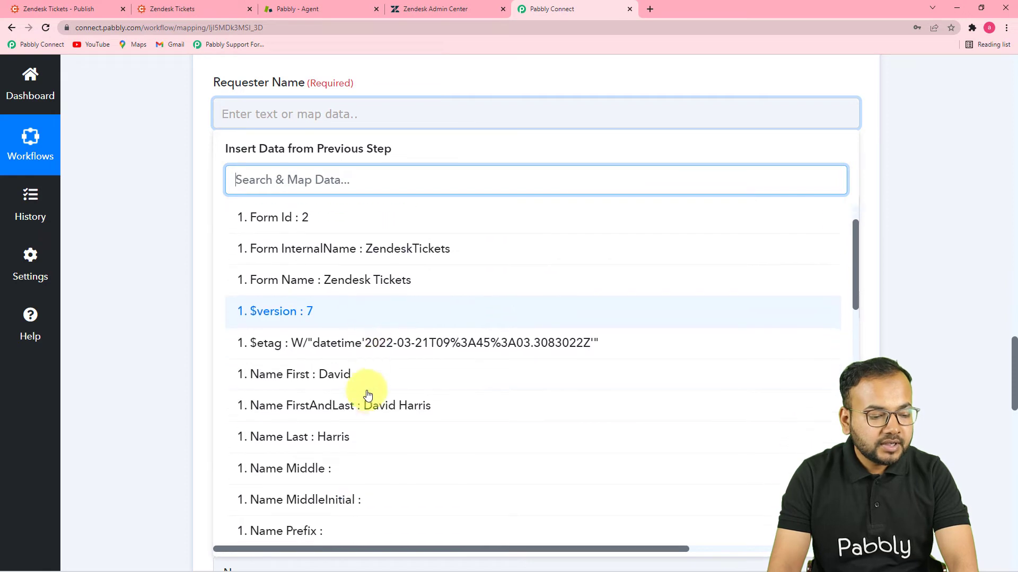
pyautogui.click(385, 411)
pyautogui.click(178, 243)
# Map the Requester Email to the Email response from the Cognito Forms entry.
pyautogui.click(262, 218)
pyautogui.click(291, 182)
pyautogui.scroll(-4, 336, 389)
pyautogui.click(348, 328)
pyautogui.click(170, 283)
# Map the First Comment/Description to the IssueDescription response from the Cognito Forms entry.
pyautogui.click(405, 175)
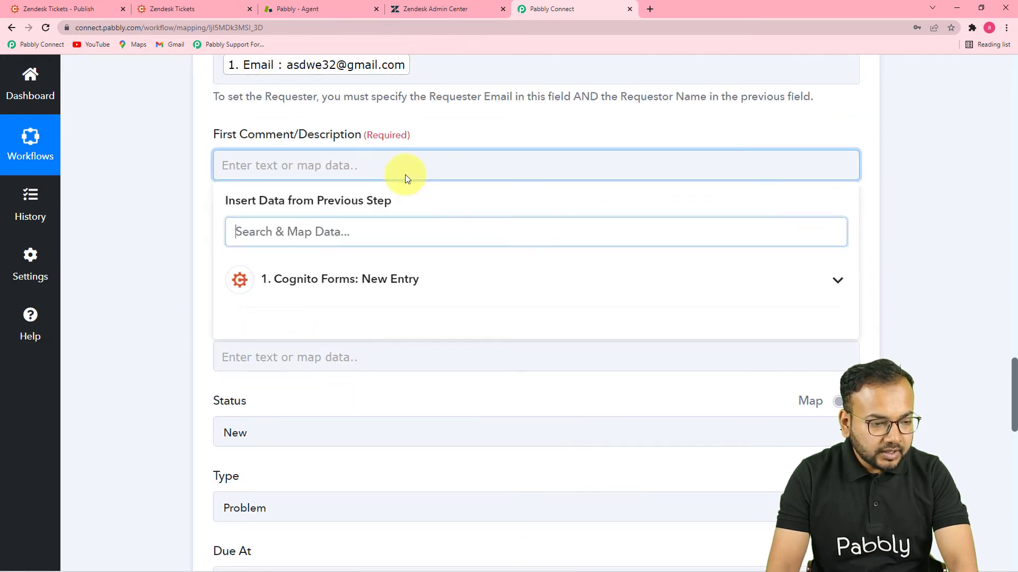
pyautogui.click(337, 295)
pyautogui.scroll(-5, 391, 392)
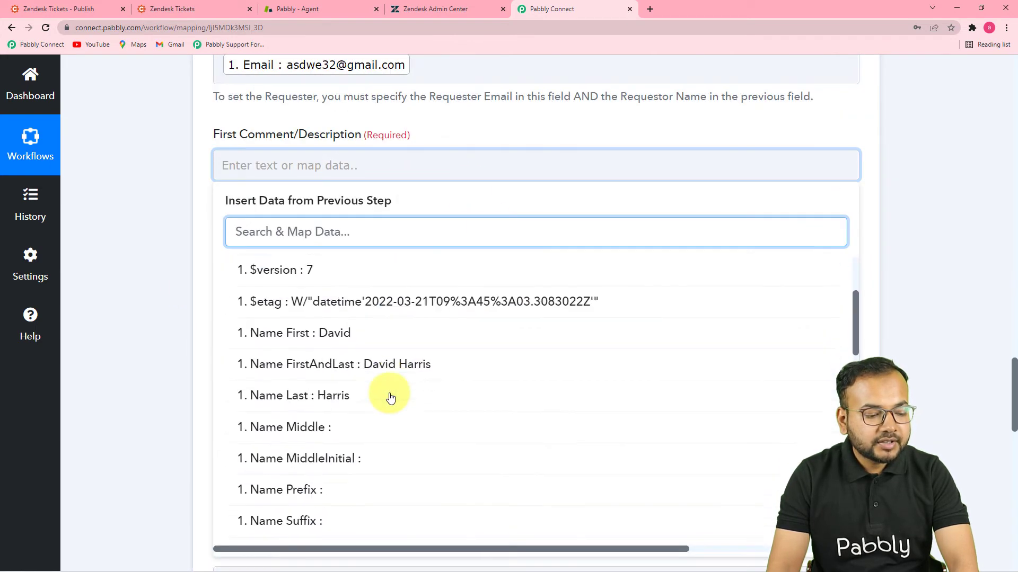
pyautogui.scroll(-3, 390, 392)
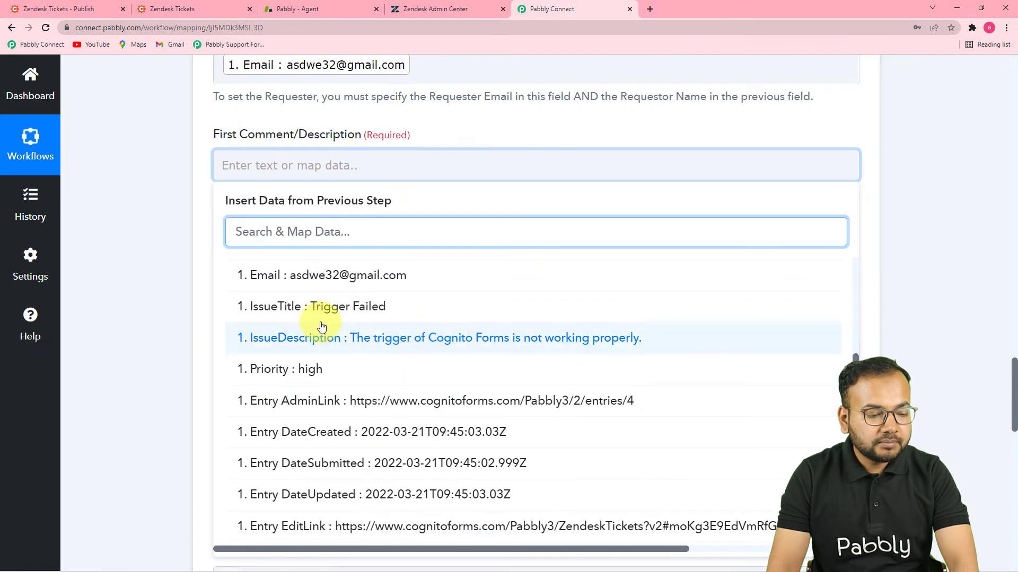
pyautogui.click(422, 342)
pyautogui.click(189, 269)
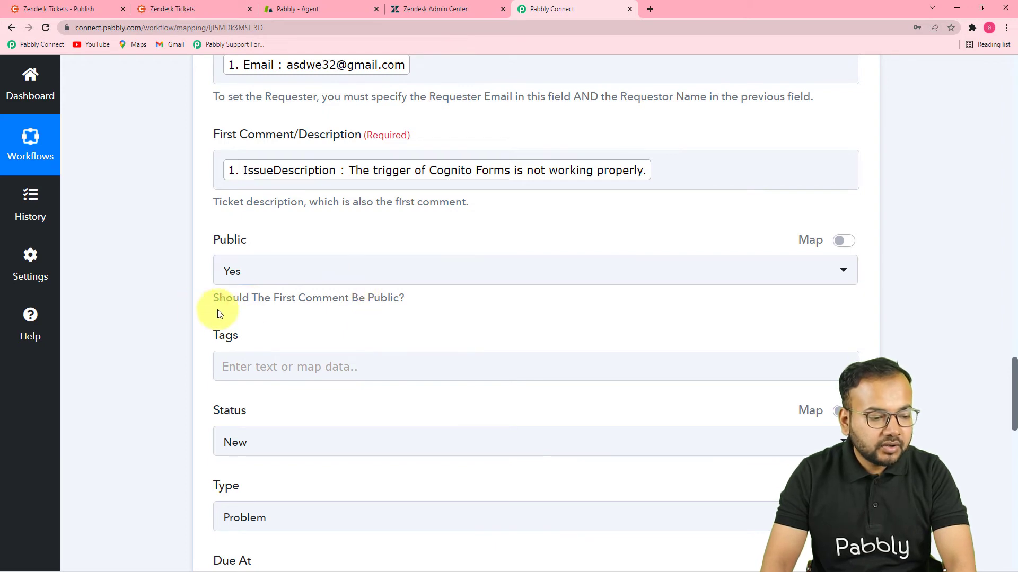
# Make the first comment non-public by choosing No, and set the ticket Status to New.
pyautogui.click(312, 284)
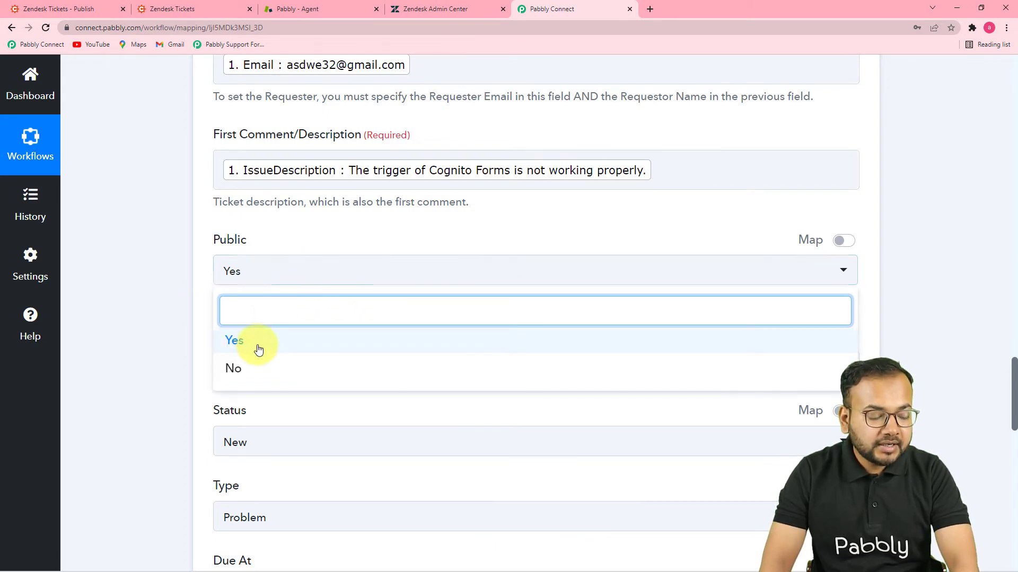
pyautogui.click(232, 372)
pyautogui.scroll(-2, 180, 315)
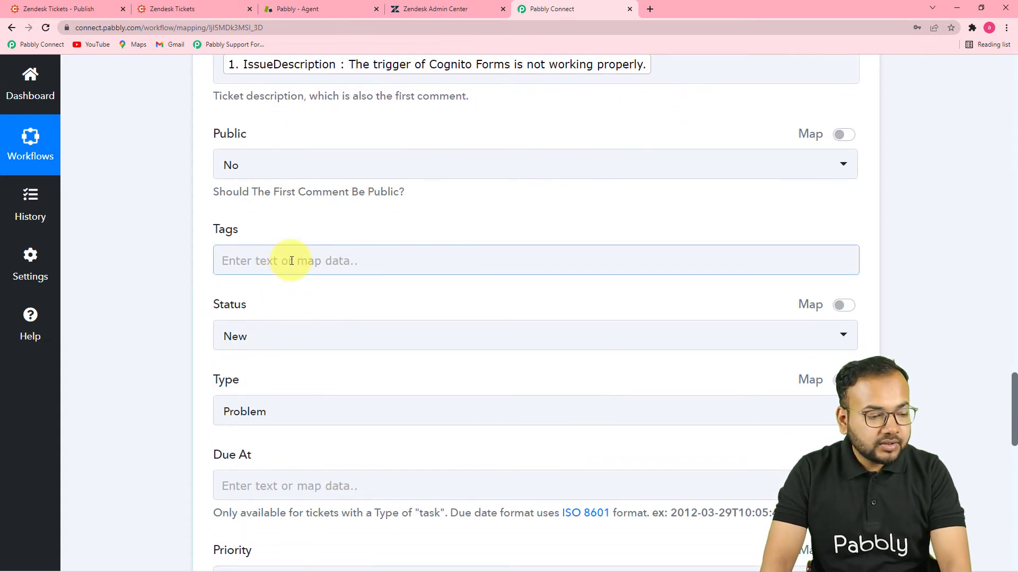
pyautogui.scroll(-2, 291, 261)
pyautogui.click(317, 238)
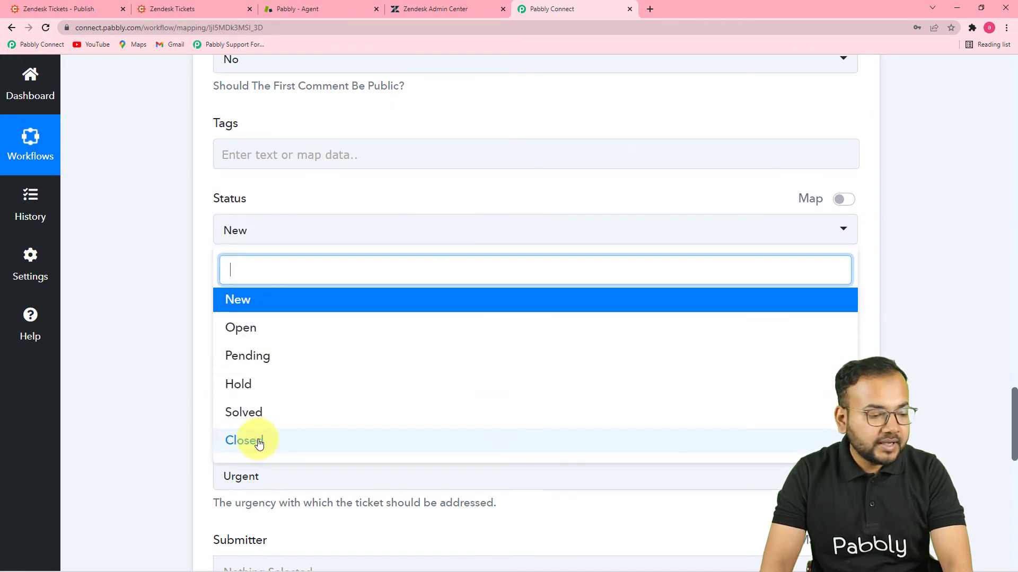
pyautogui.click(262, 303)
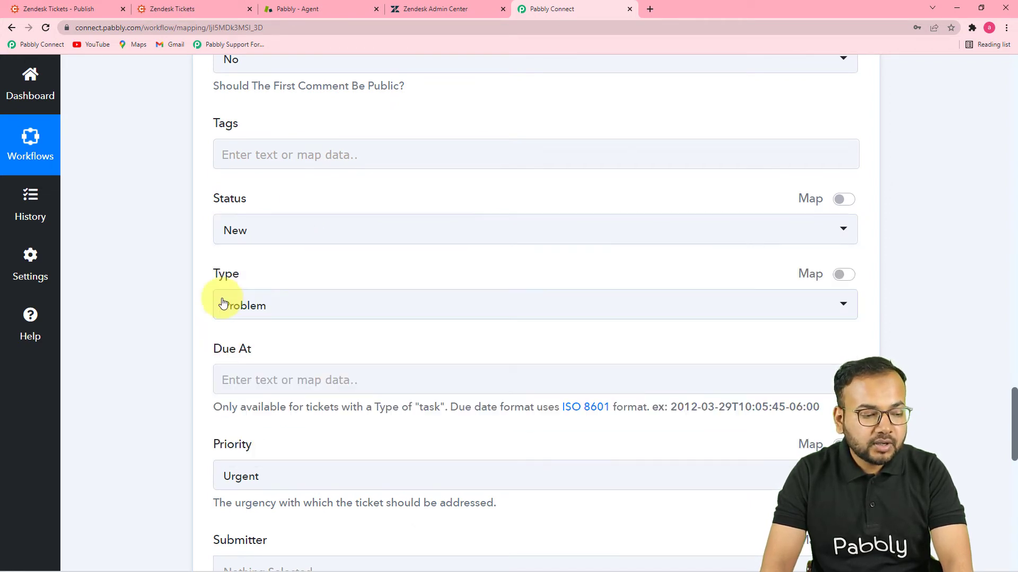
# Set the ticket Type to Problem.
pyautogui.scroll(-2, 155, 277)
pyautogui.click(377, 195)
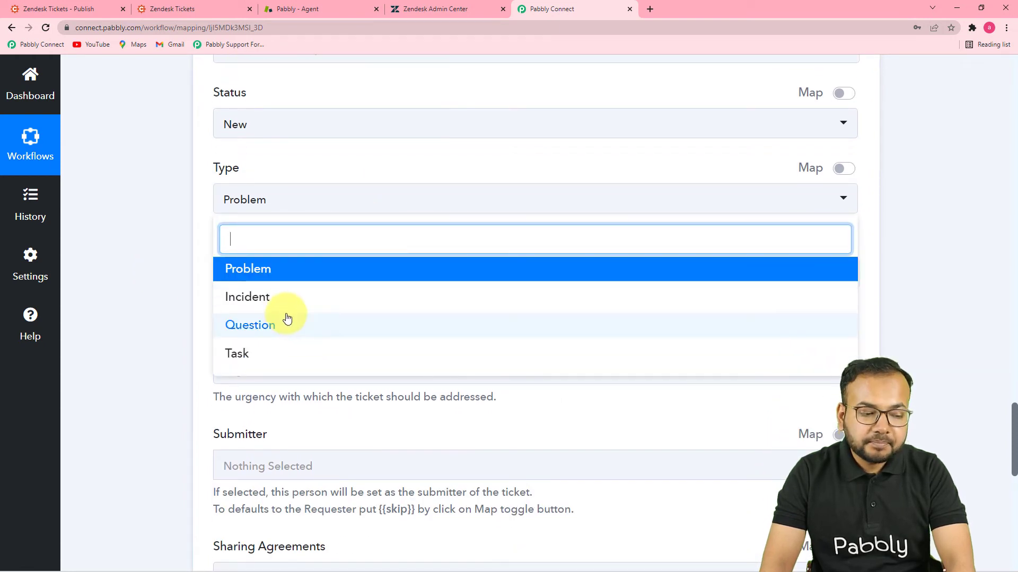
pyautogui.click(284, 270)
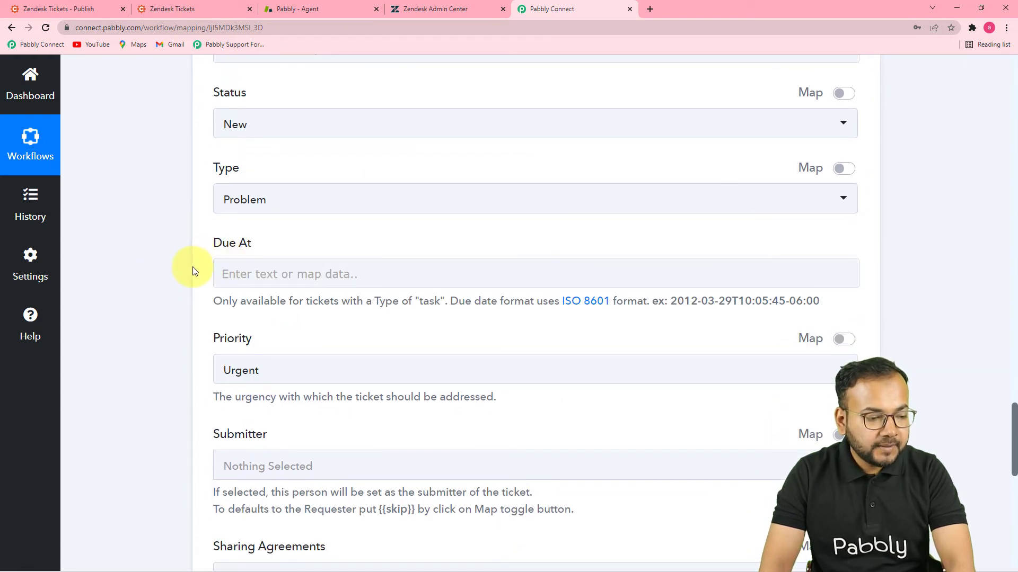
# Switch the ticket's Priority field to mapped data and clear its preset value.
pyautogui.scroll(-3, 193, 266)
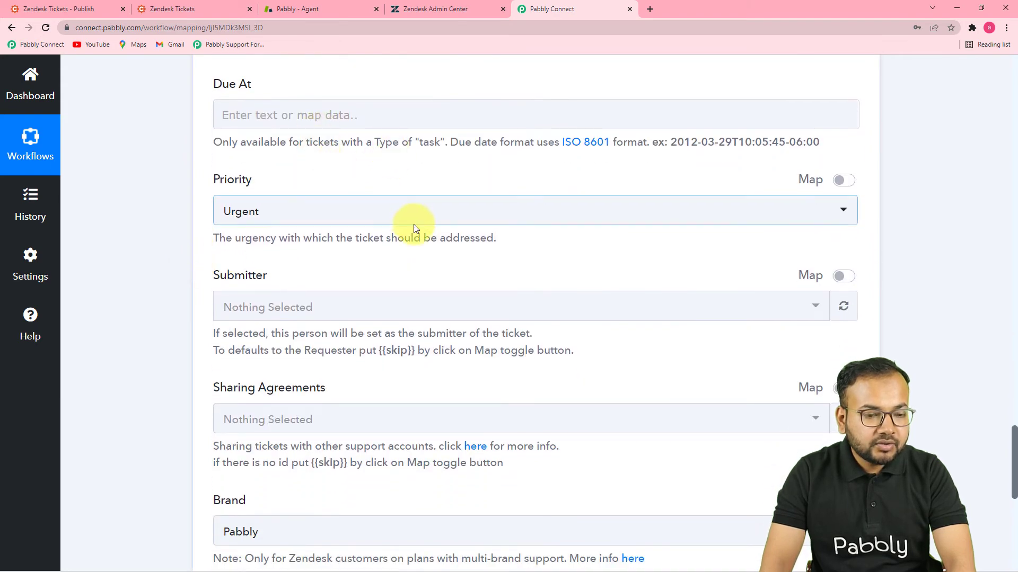
pyautogui.scroll(-1, 524, 180)
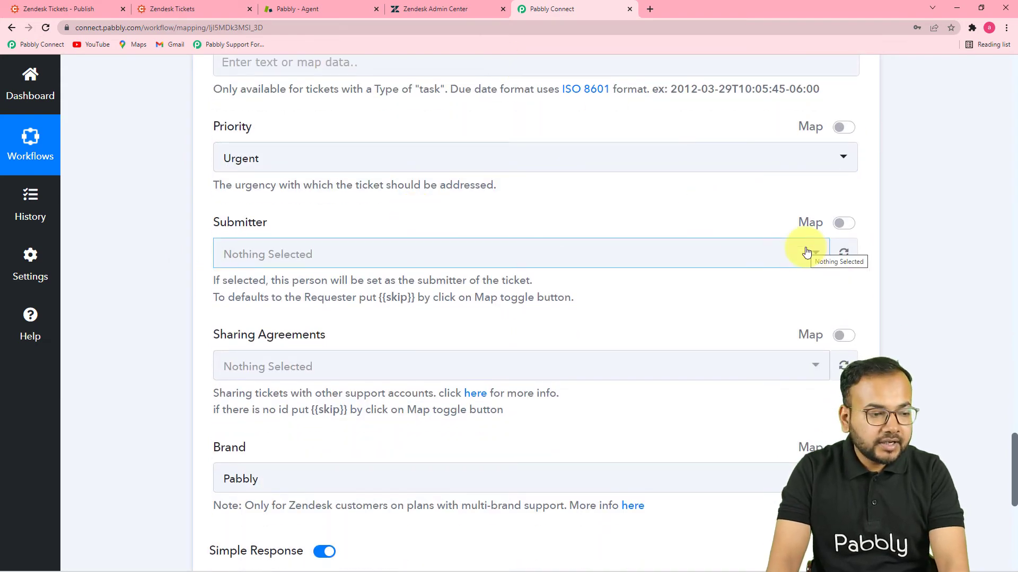
pyautogui.click(436, 167)
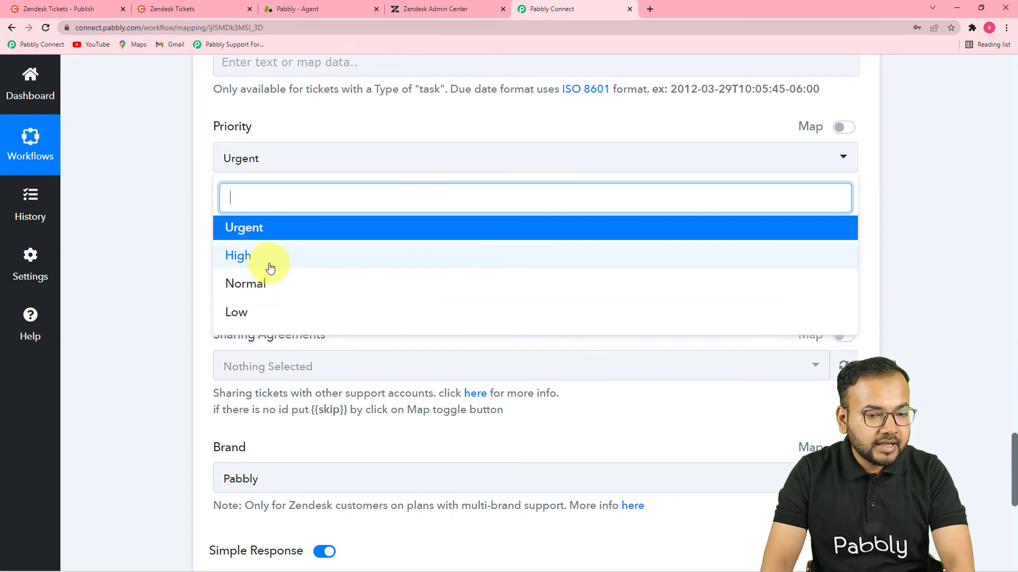
pyautogui.click(847, 128)
pyautogui.click(634, 159)
pyautogui.press('BackSpace')
pyautogui.press('BackSpace')
pyautogui.press('BackSpace')
pyautogui.press('BackSpace')
pyautogui.press('BackSpace')
pyautogui.press('BackSpace')
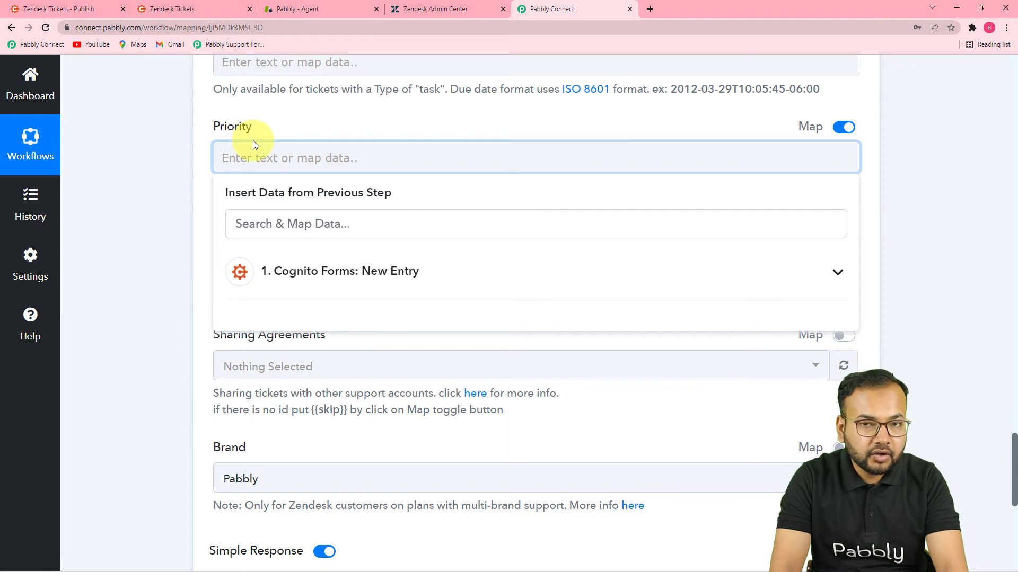
# Map the ticket Priority to the Priority response from the Cognito Forms entry.
pyautogui.click(338, 277)
pyautogui.scroll(-3, 339, 358)
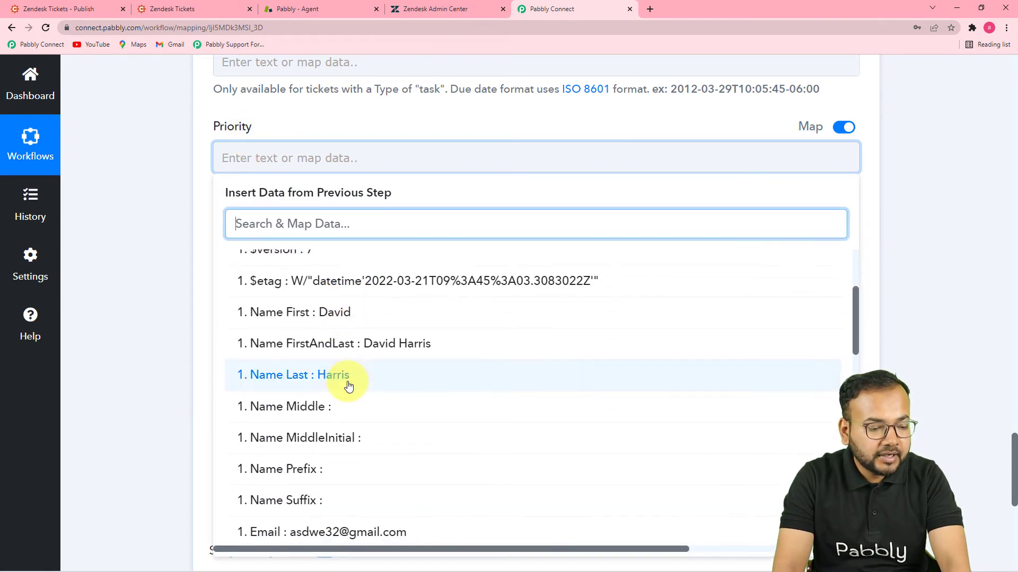
pyautogui.scroll(-4, 348, 387)
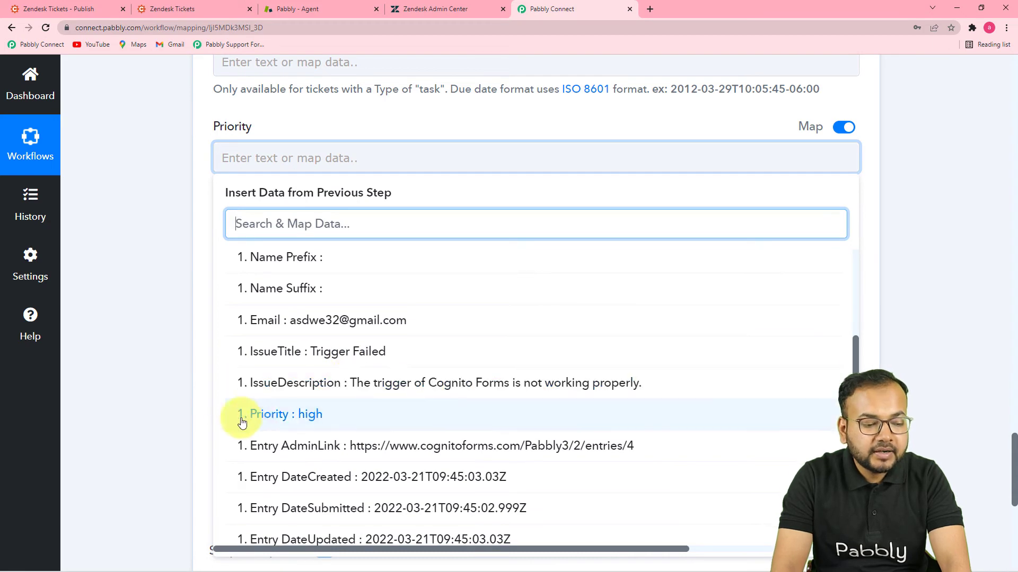
pyautogui.click(301, 422)
pyautogui.click(141, 272)
pyautogui.scroll(-1, 141, 273)
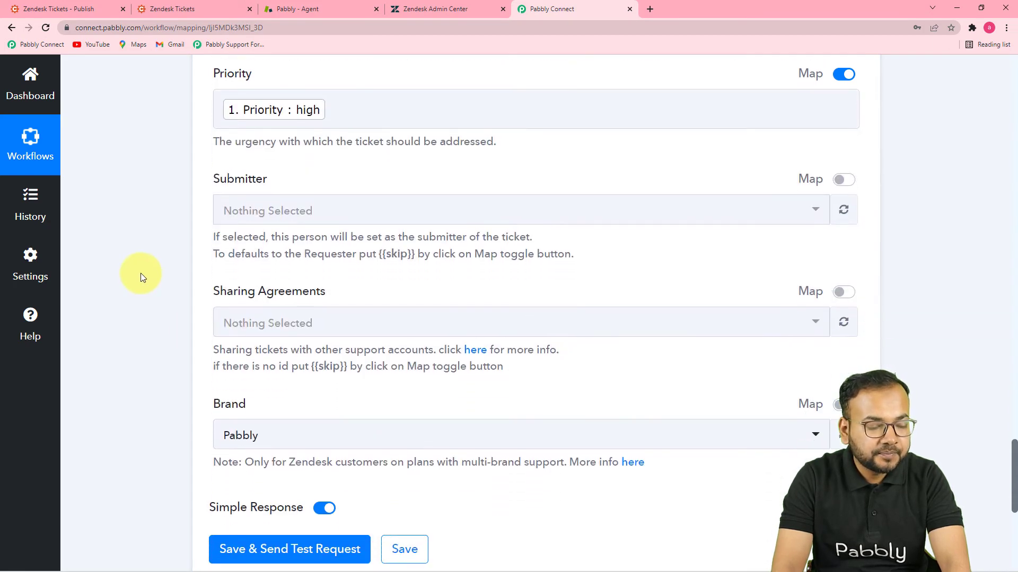
# Review the mapped Zendesk ticket fields from the first comment down to Sharing Agreements and Brand.
pyautogui.scroll(-2, 324, 218)
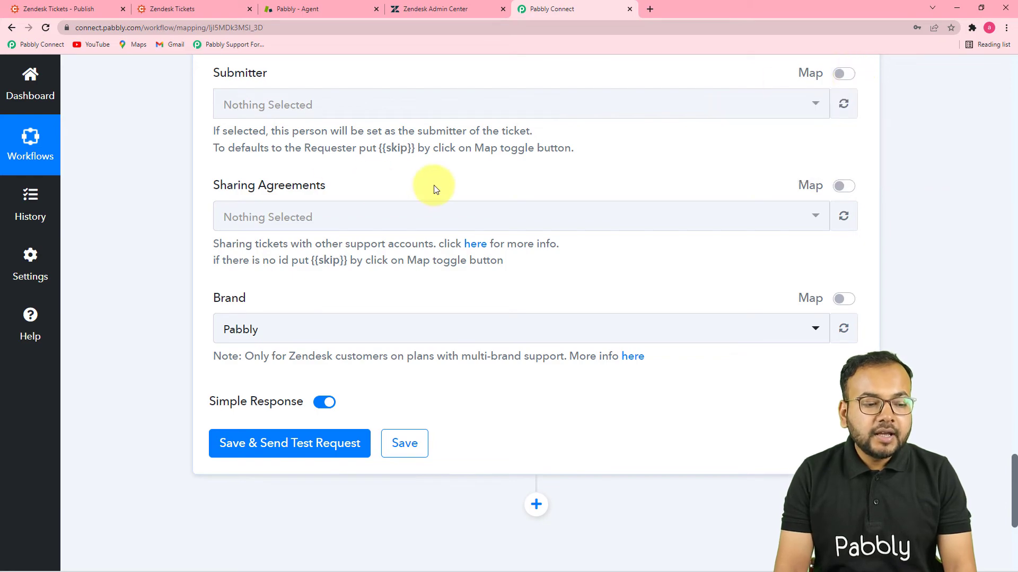
pyautogui.scroll(15, 416, 175)
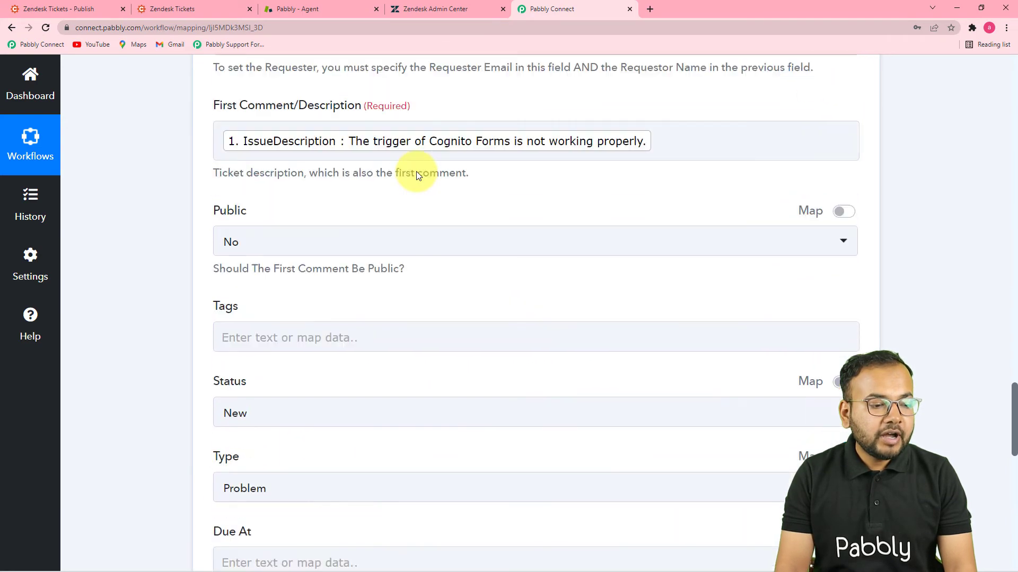
pyautogui.scroll(4, 416, 175)
pyautogui.scroll(-14, 416, 175)
pyautogui.scroll(-10, 418, 177)
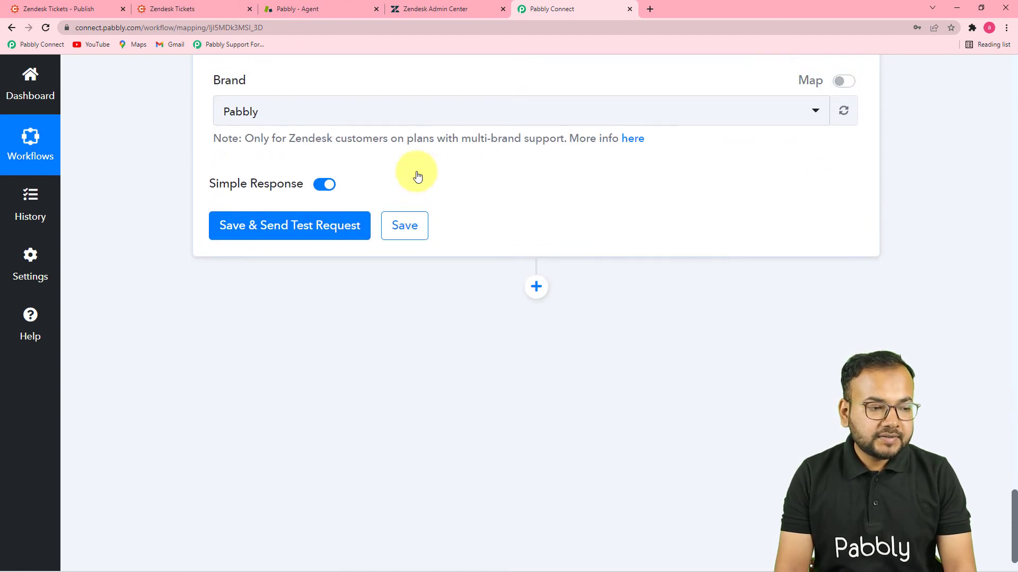
pyautogui.scroll(3, 418, 175)
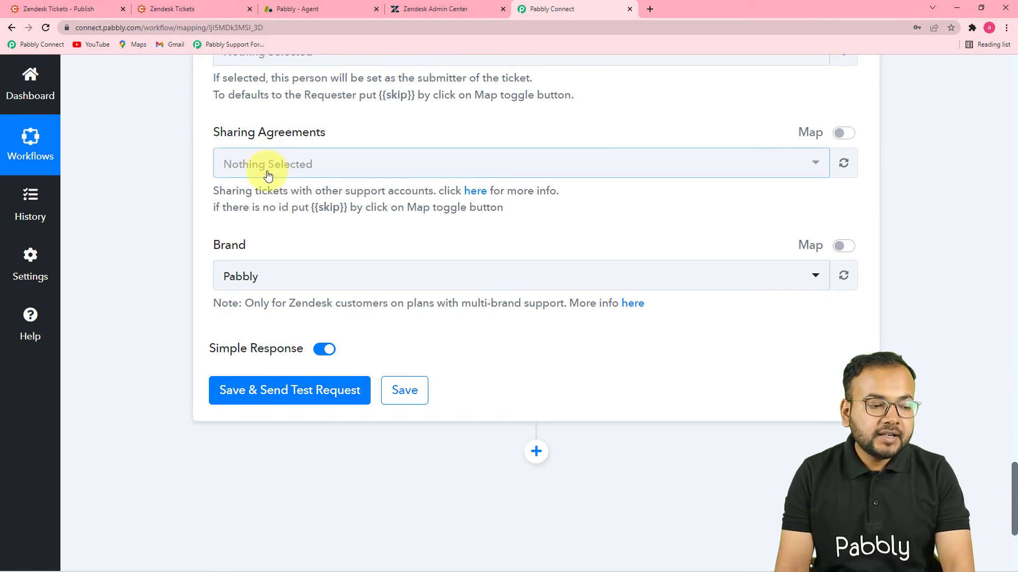
pyautogui.scroll(3, 267, 164)
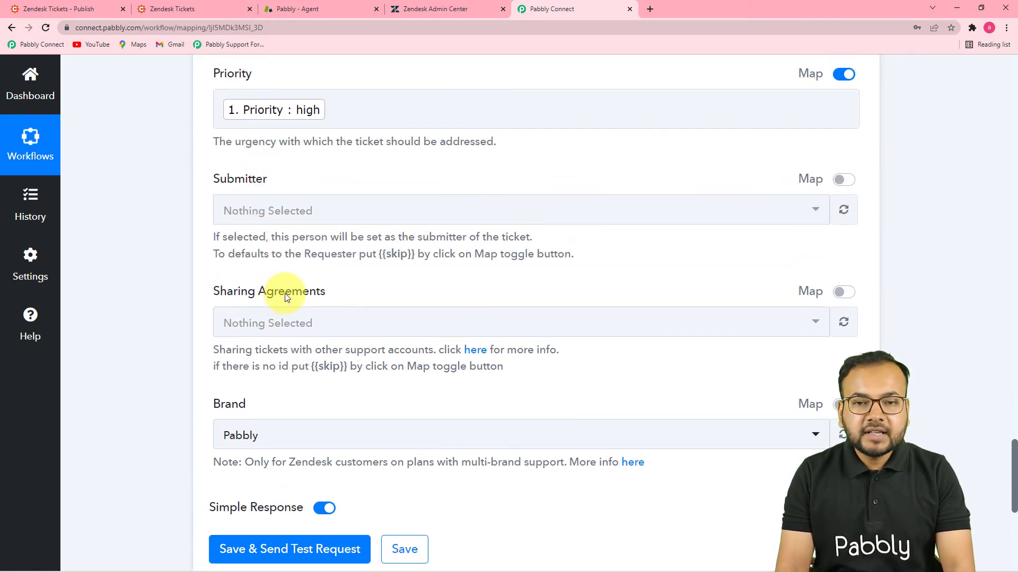
# Choose Pabbly as the ticket's Brand.
pyautogui.scroll(-3, 284, 296)
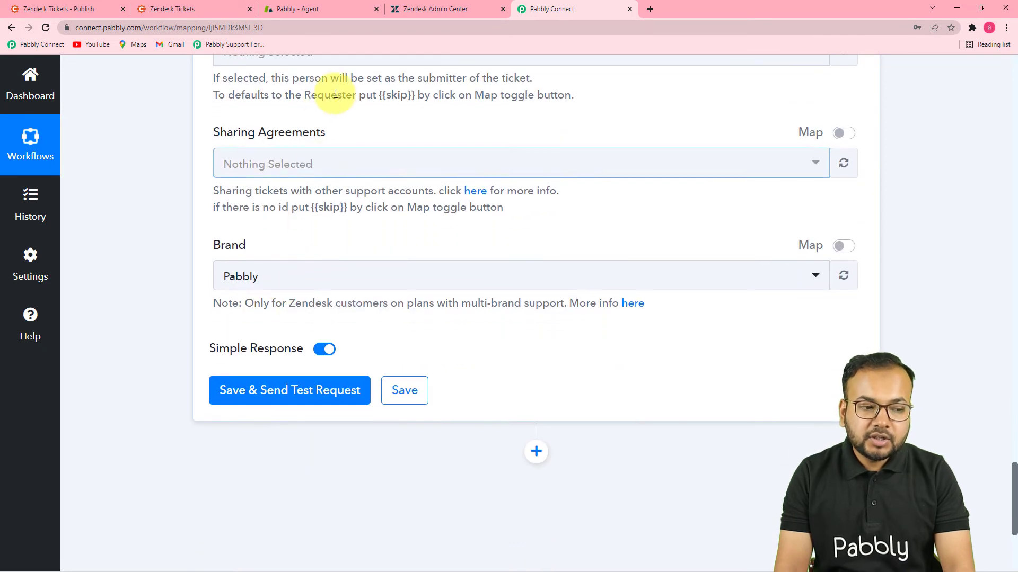
pyautogui.scroll(-2, 340, 84)
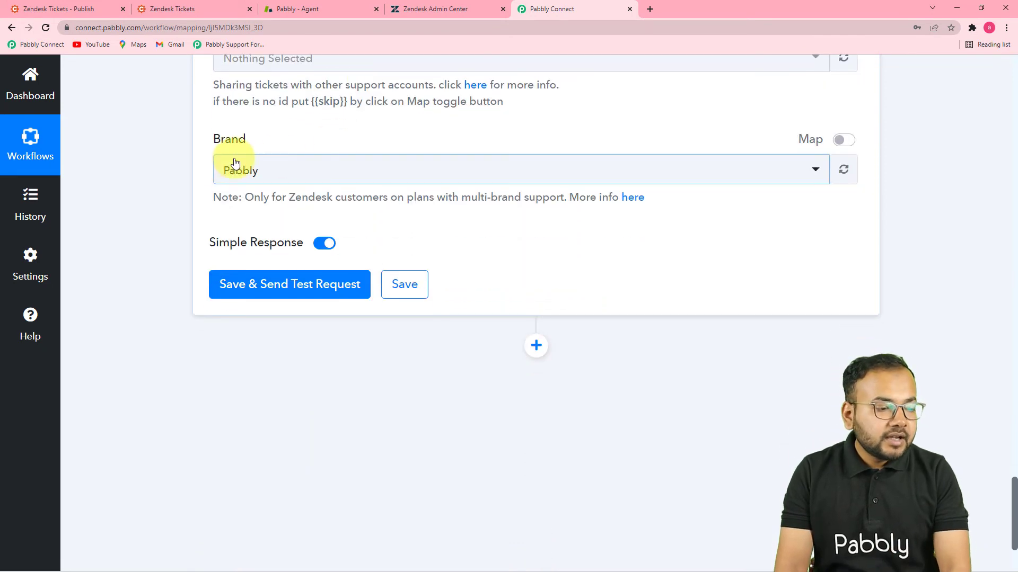
pyautogui.click(401, 178)
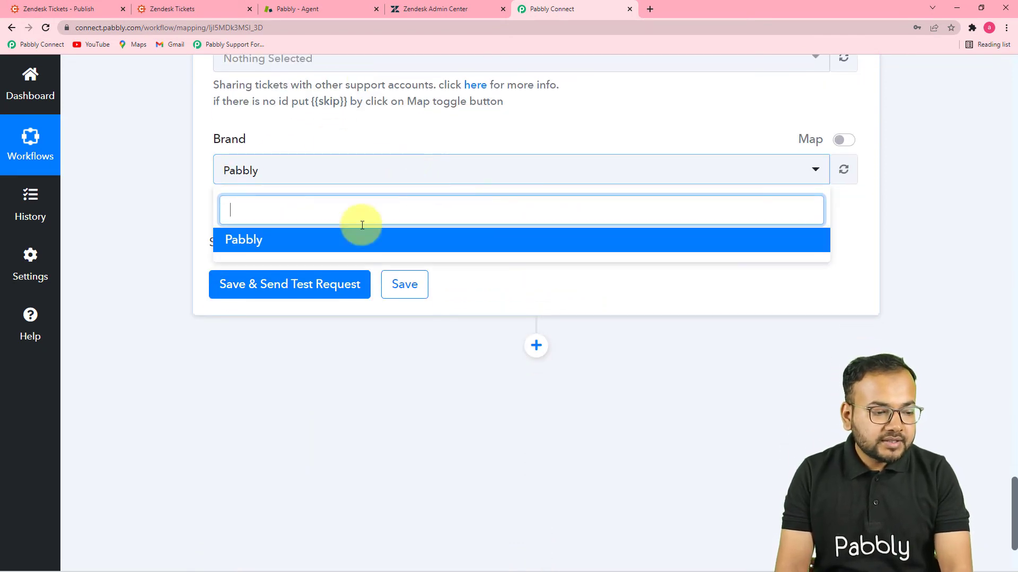
pyautogui.click(325, 240)
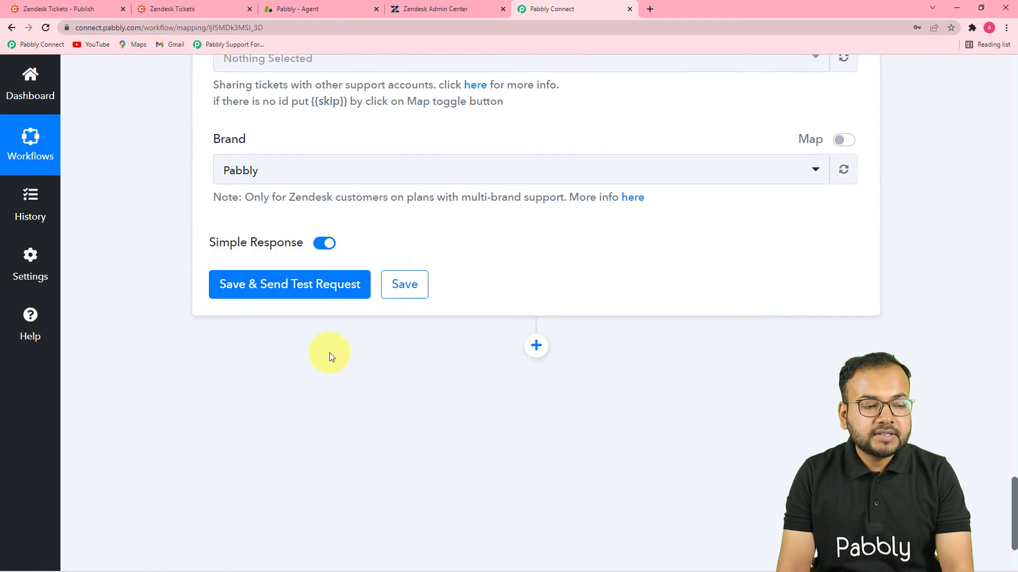
# Switch to the Zendesk agent workspace and check the existing tickets on the home dashboard.
pyautogui.click(212, 6)
pyautogui.click(288, 11)
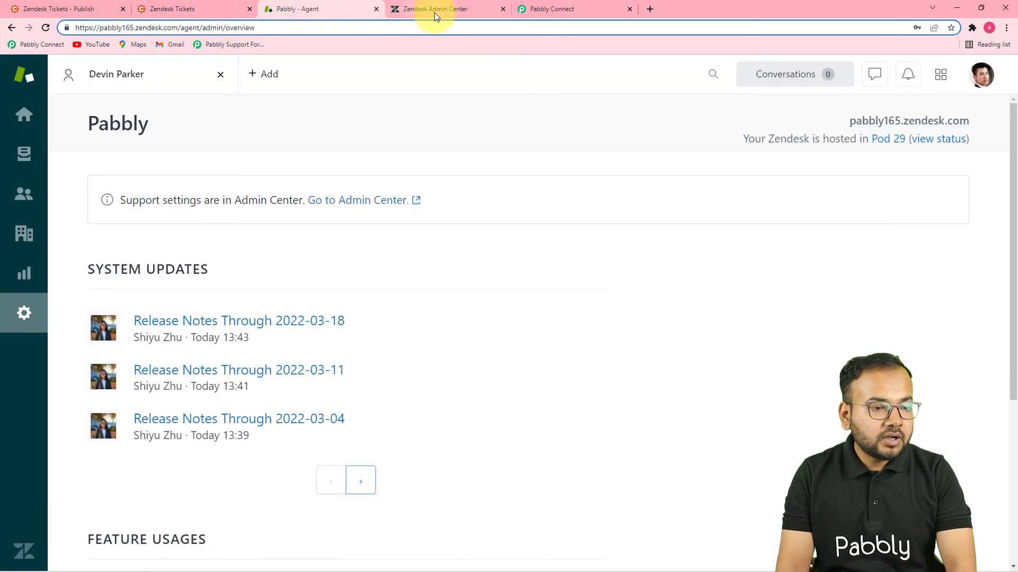
pyautogui.click(546, 10)
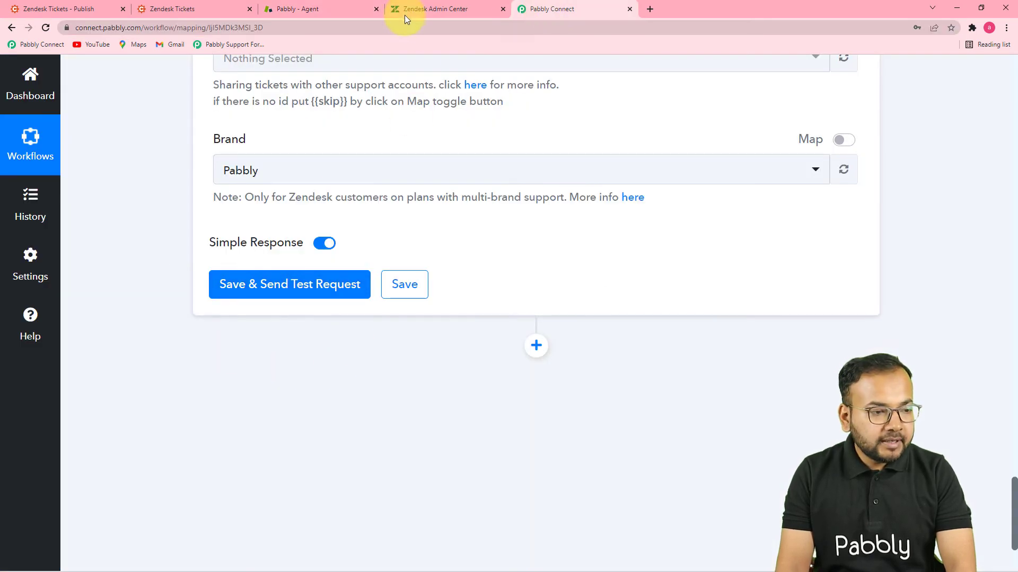
pyautogui.click(308, 10)
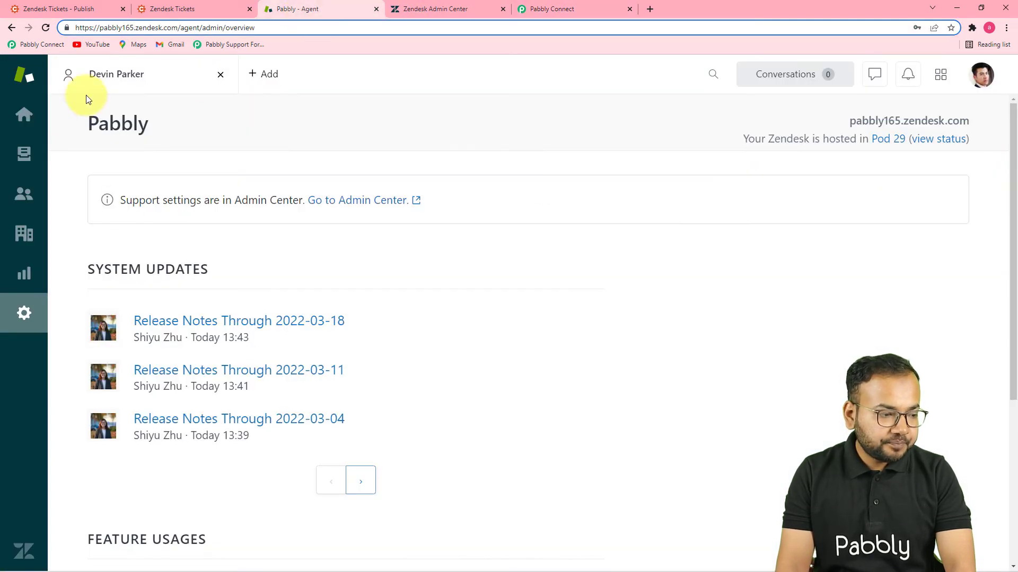
pyautogui.click(24, 114)
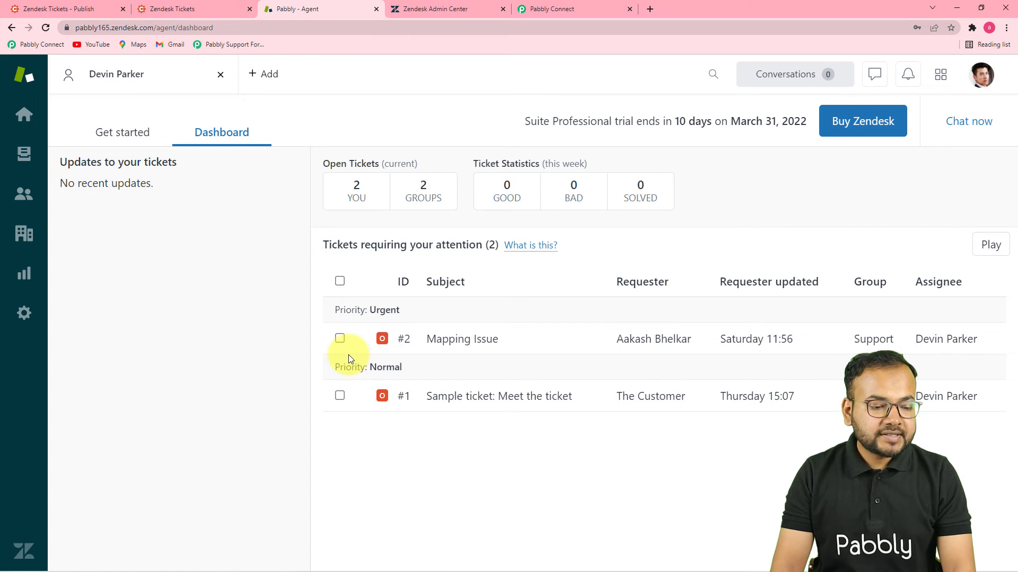
# Return to Pabbly Connect, save the Zendesk action with a test request, and read the full response.
pyautogui.click(554, 9)
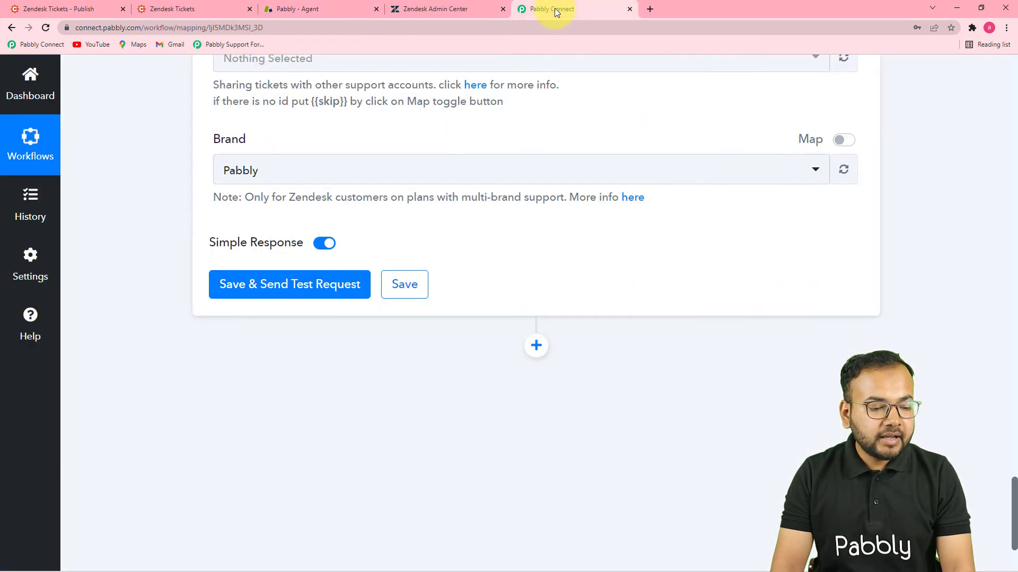
pyautogui.click(298, 279)
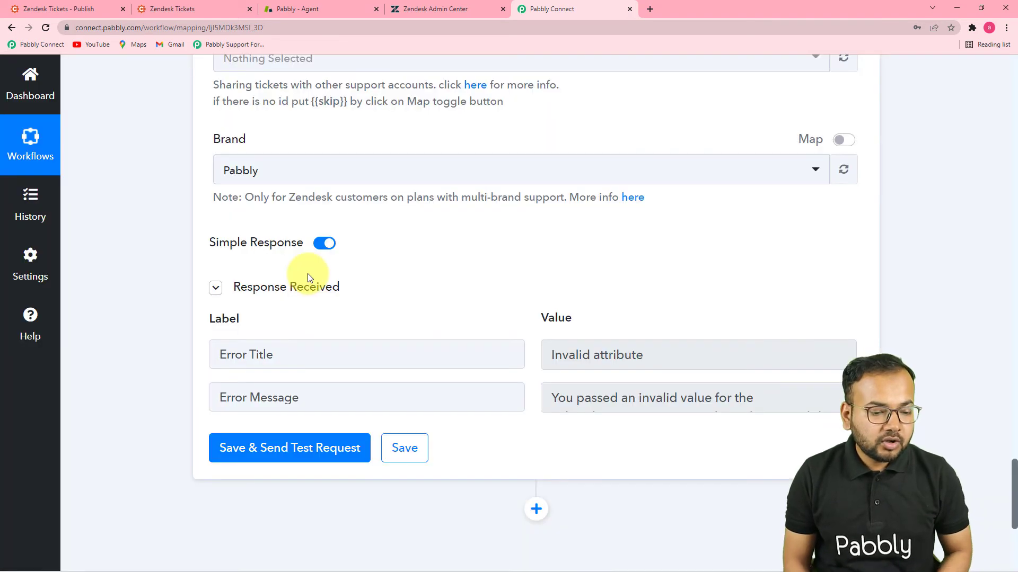
pyautogui.scroll(-4, 308, 274)
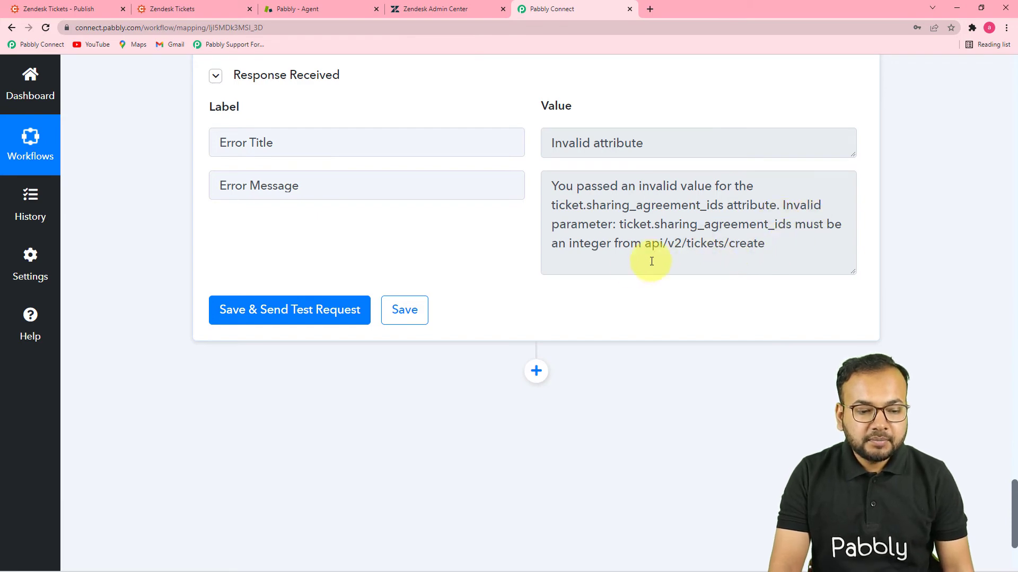
# Enter {{skip}} as the mapped value for Submitter and Sharing Agreements, and resend the test request.
pyautogui.scroll(8, 625, 266)
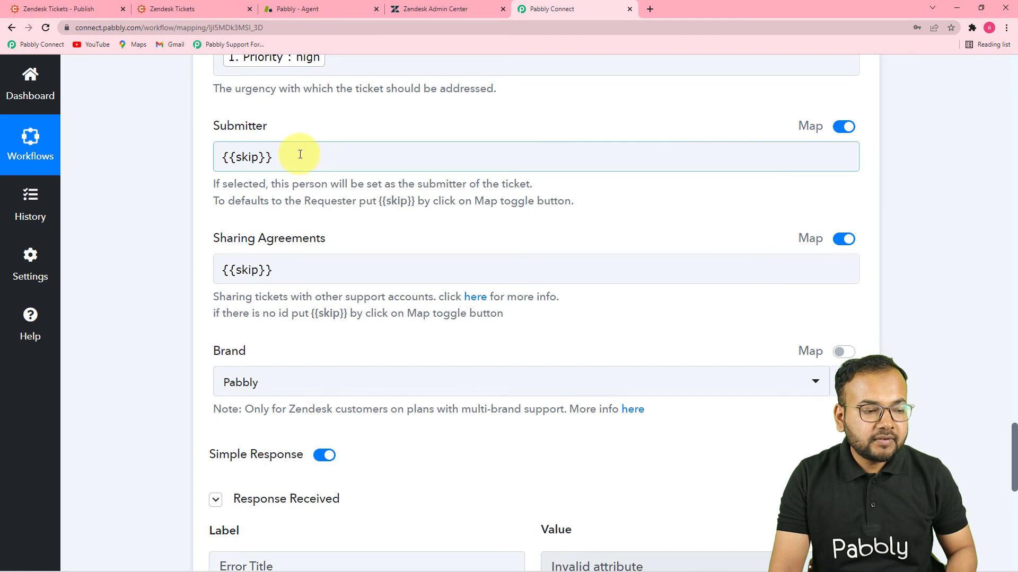
pyautogui.scroll(-7, 318, 265)
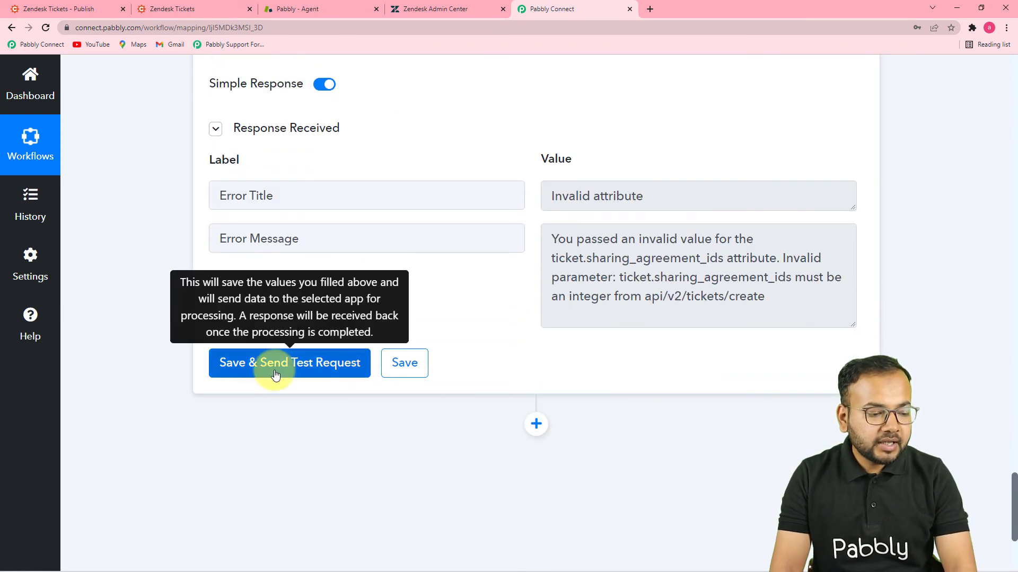
pyautogui.click(275, 375)
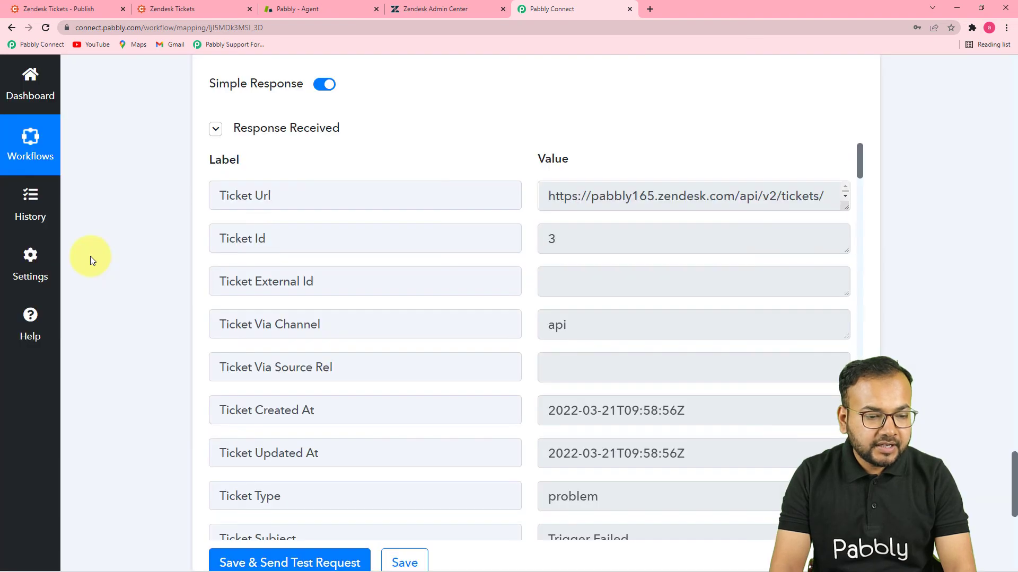
# Check the returned ticket details, and open the new Trigger Failed ticket from the refreshed Zendesk dashboard.
pyautogui.scroll(-5, 463, 331)
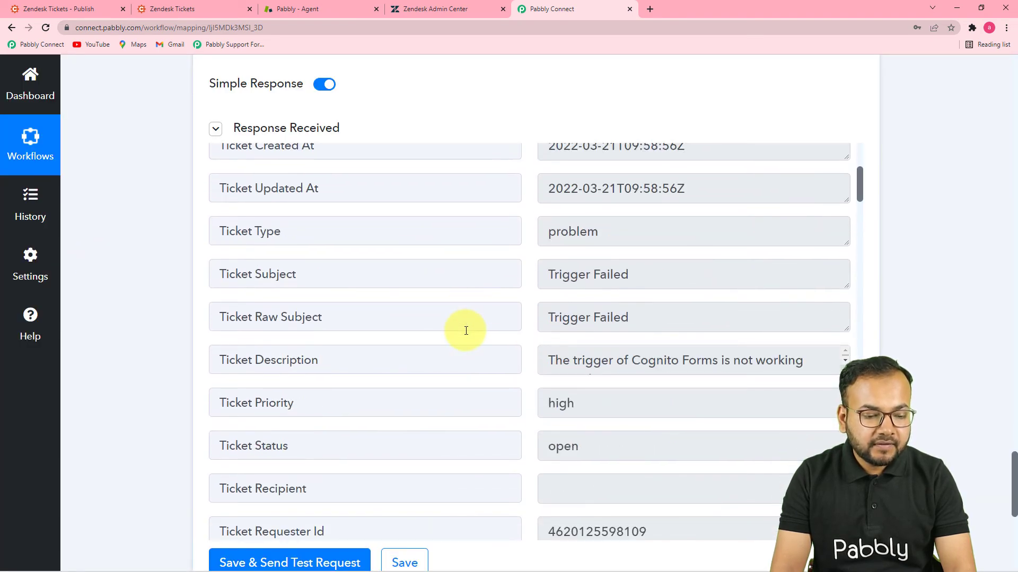
pyautogui.scroll(-3, 466, 331)
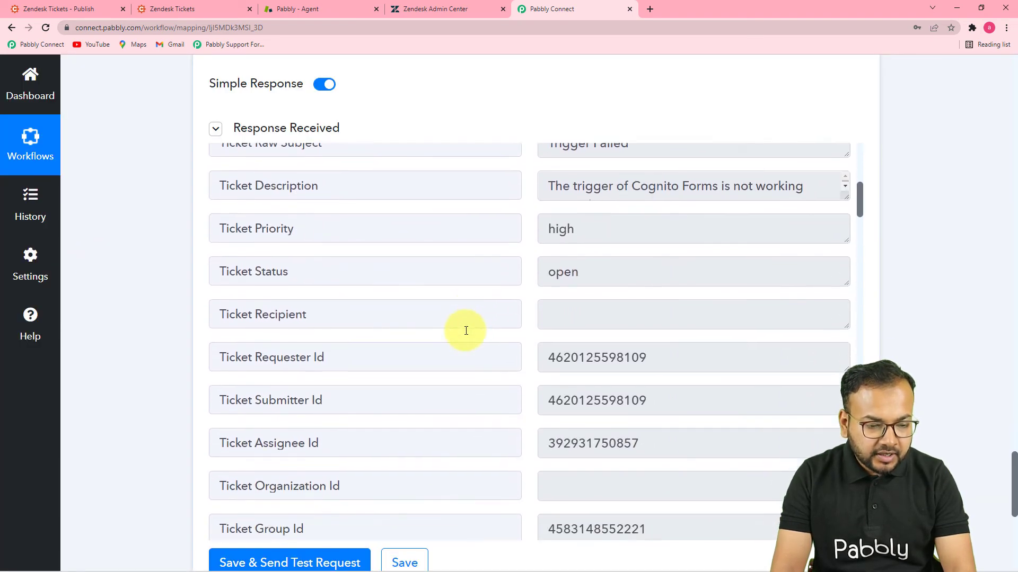
pyautogui.scroll(-3, 466, 331)
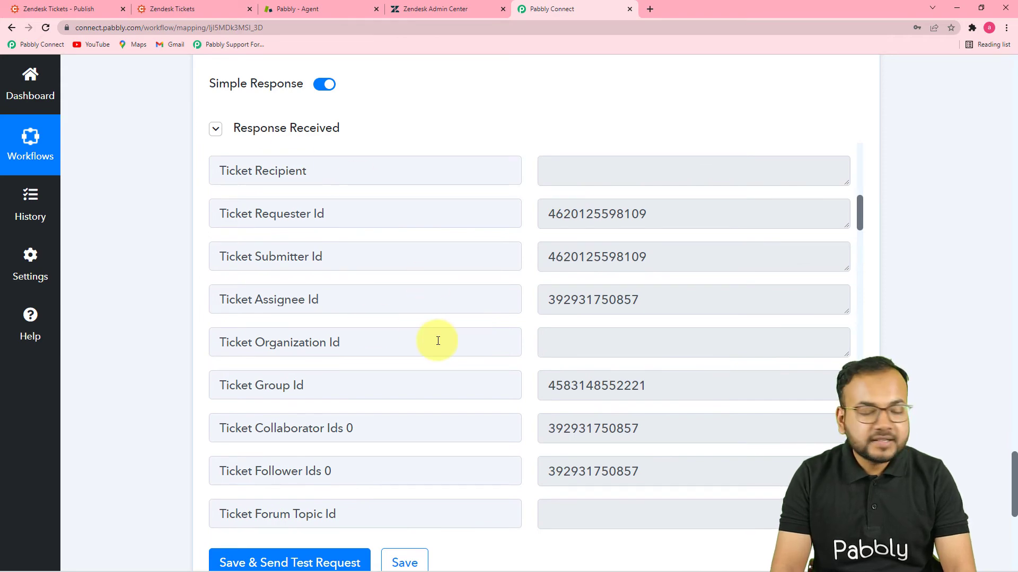
pyautogui.click(181, 9)
pyautogui.click(281, 9)
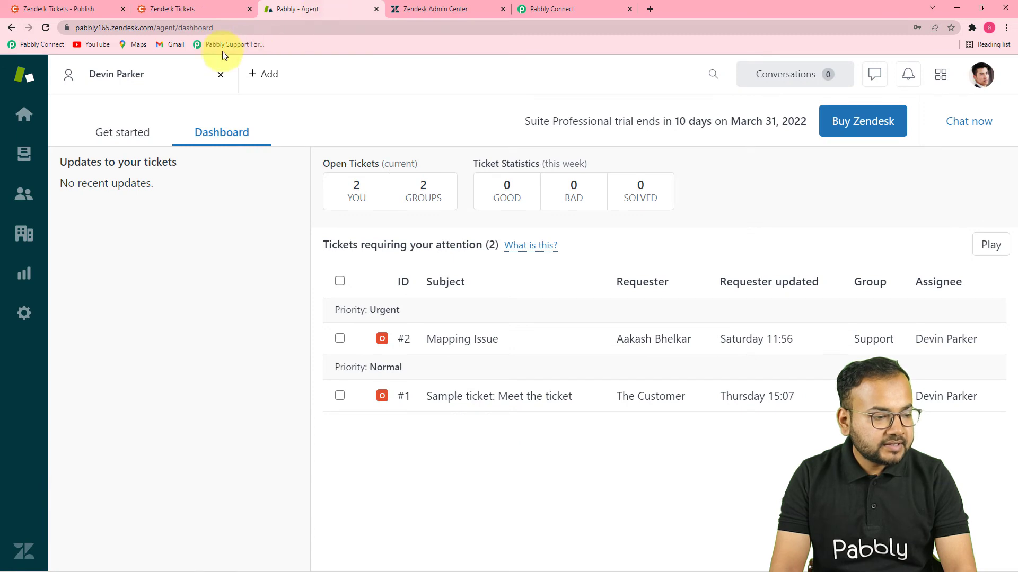
pyautogui.click(49, 31)
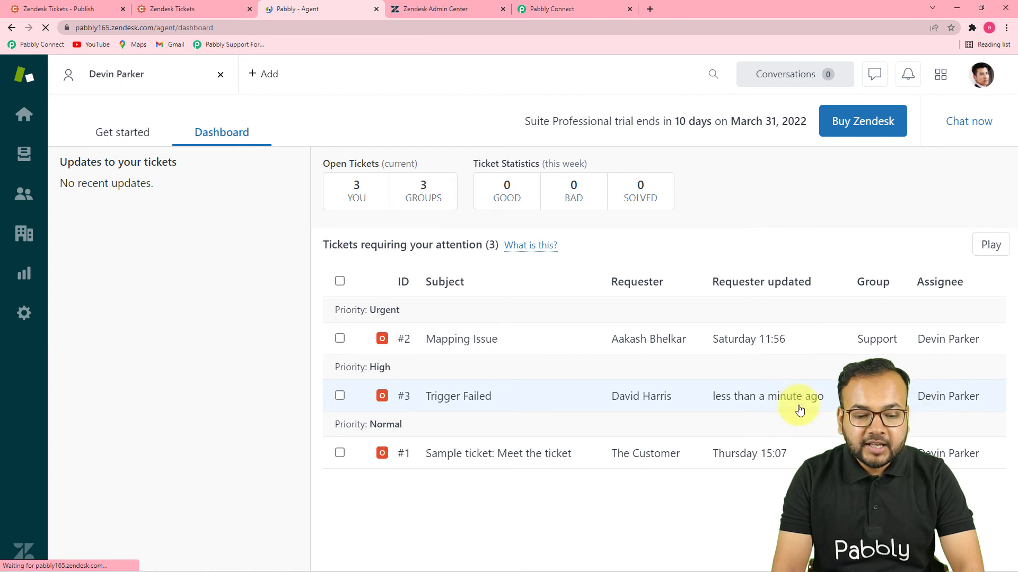
pyautogui.click(716, 402)
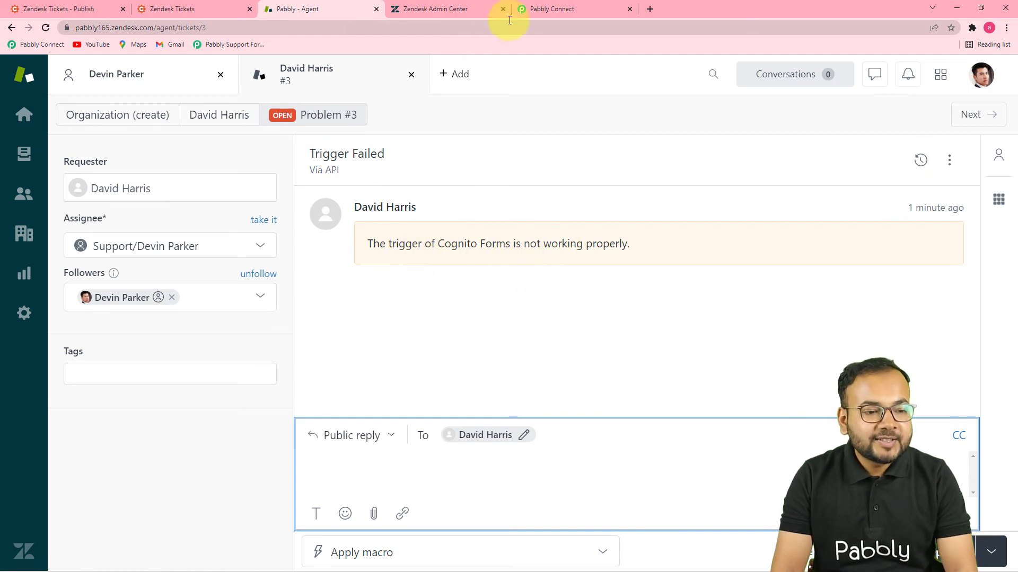
# Go back to Pabbly Connect and review the workflow from the Cognito Forms New Entry trigger through the Zendesk Create Ticket mappings.
pyautogui.click(571, 8)
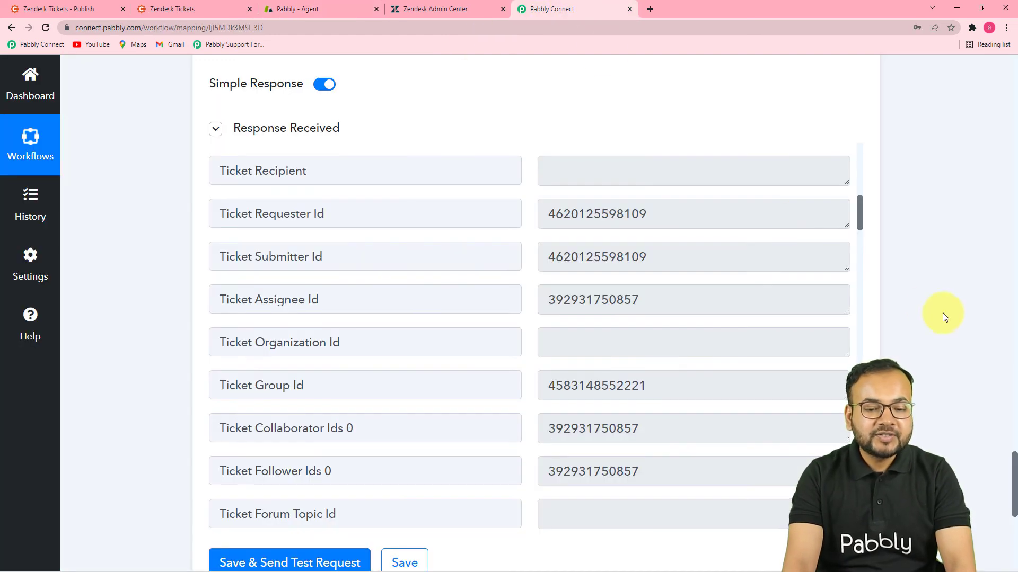
pyautogui.scroll(10, 954, 339)
pyautogui.scroll(20, 961, 402)
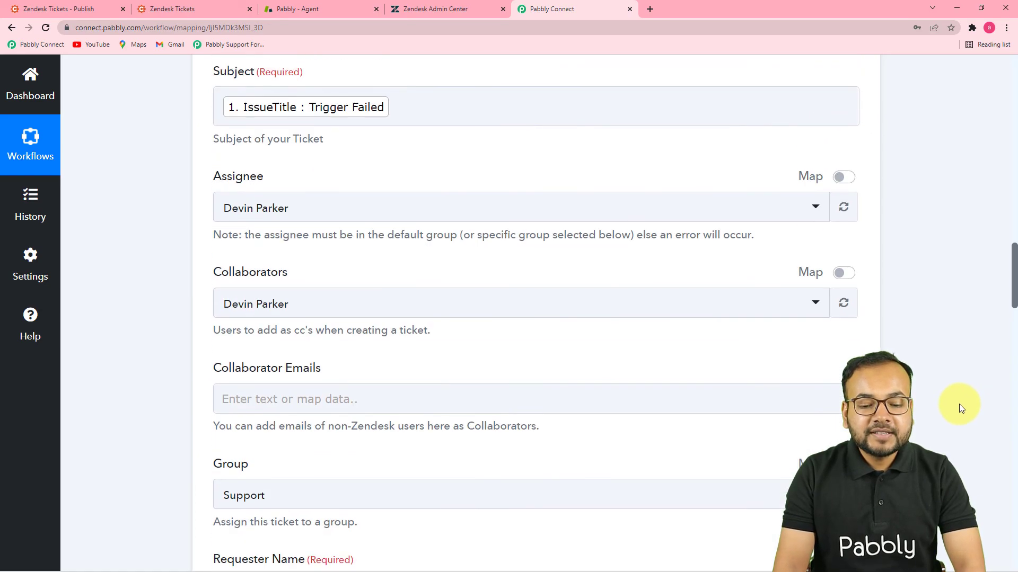
pyautogui.scroll(15, 958, 404)
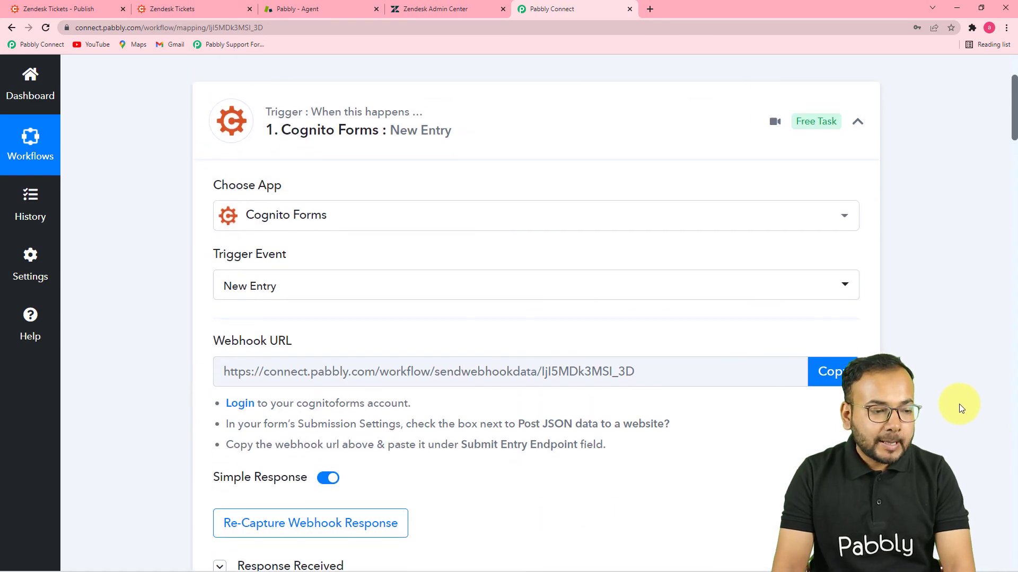
pyautogui.scroll(-3, 958, 403)
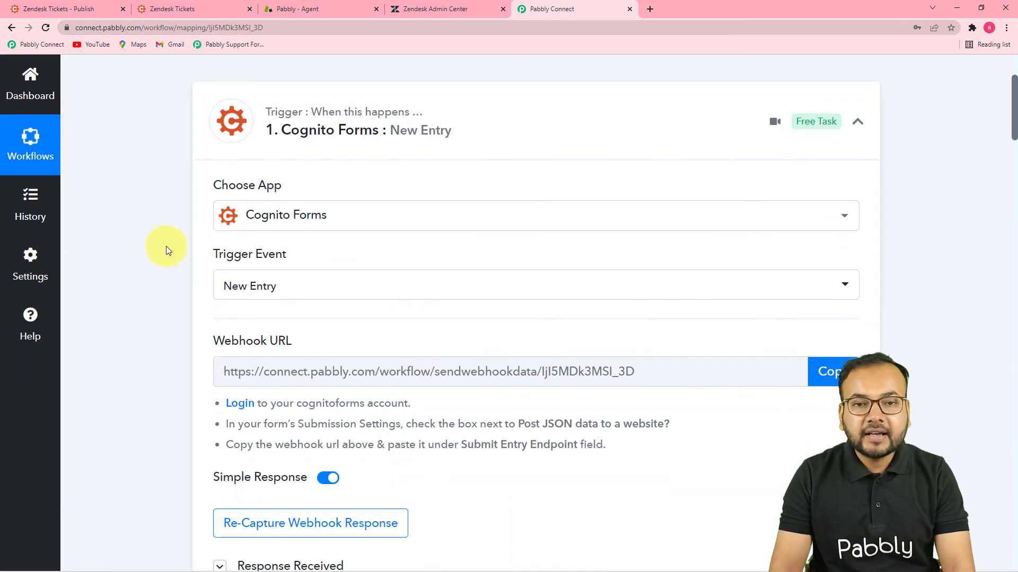
pyautogui.scroll(-3, 167, 246)
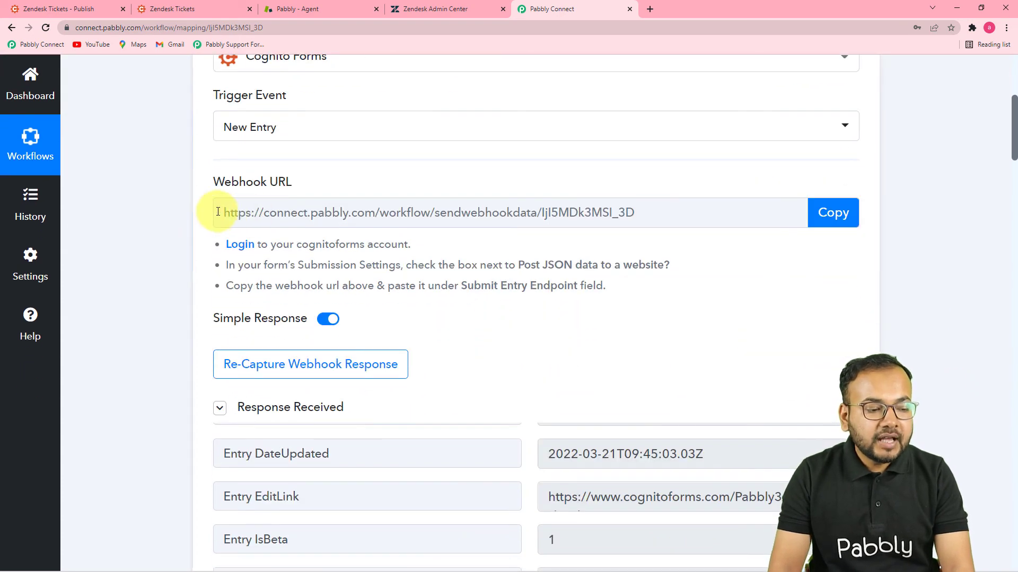
pyautogui.scroll(-1, 312, 322)
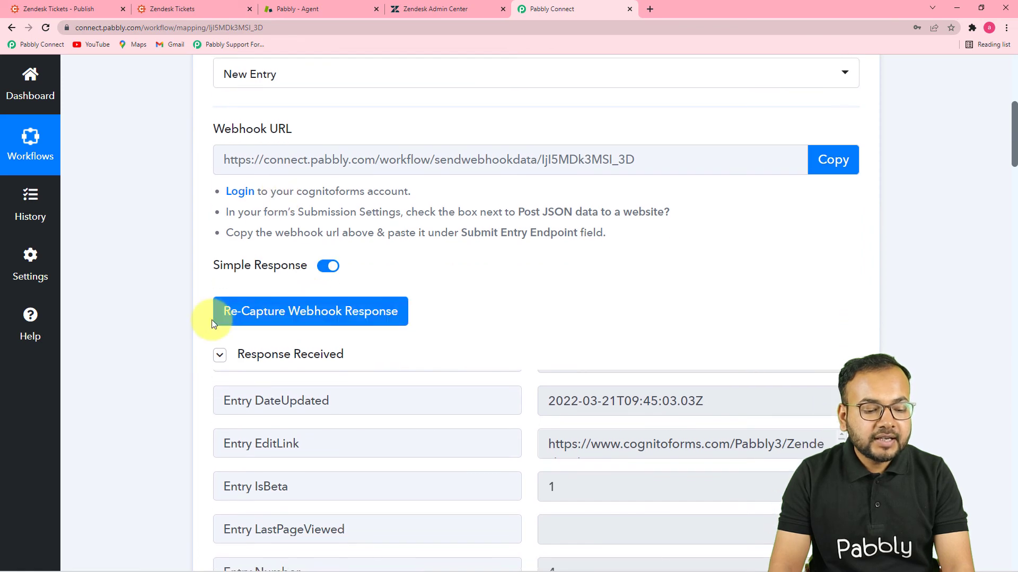
pyautogui.scroll(-3, 209, 321)
pyautogui.scroll(-2, 184, 318)
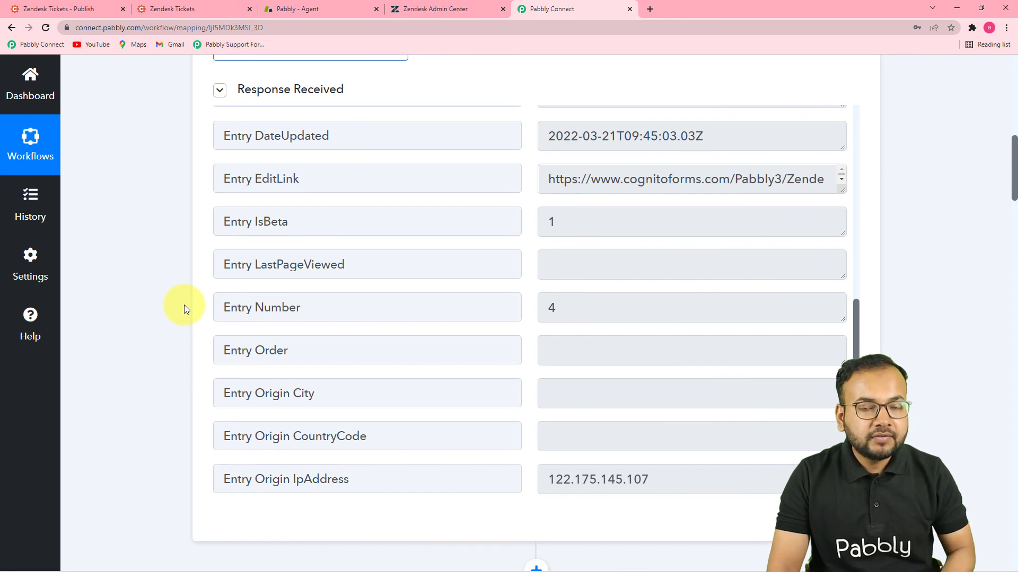
pyautogui.scroll(-1, 195, 338)
pyautogui.scroll(-1, 195, 338)
pyautogui.scroll(-5, 220, 316)
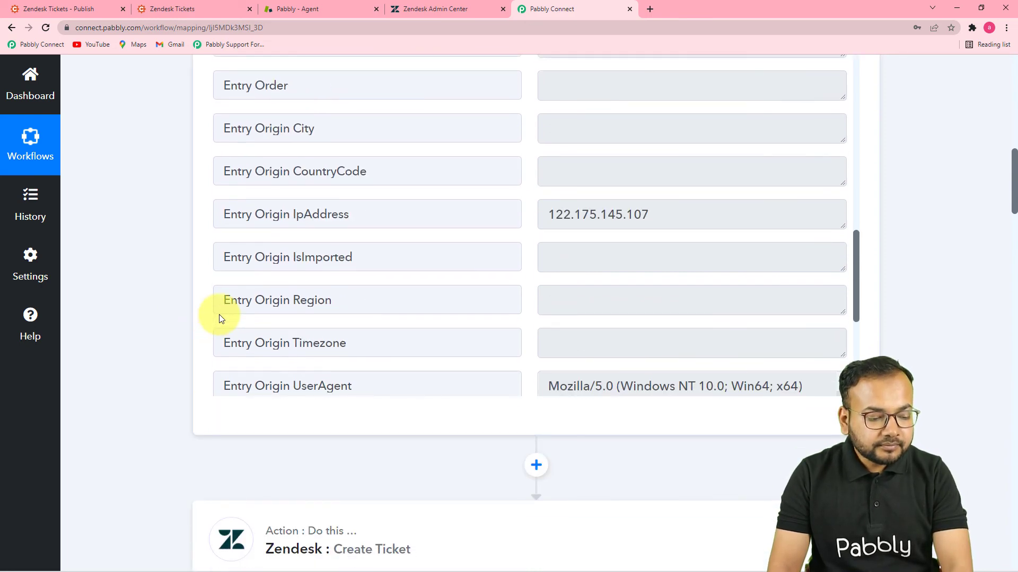
pyautogui.scroll(-4, 166, 331)
pyautogui.scroll(-3, 144, 336)
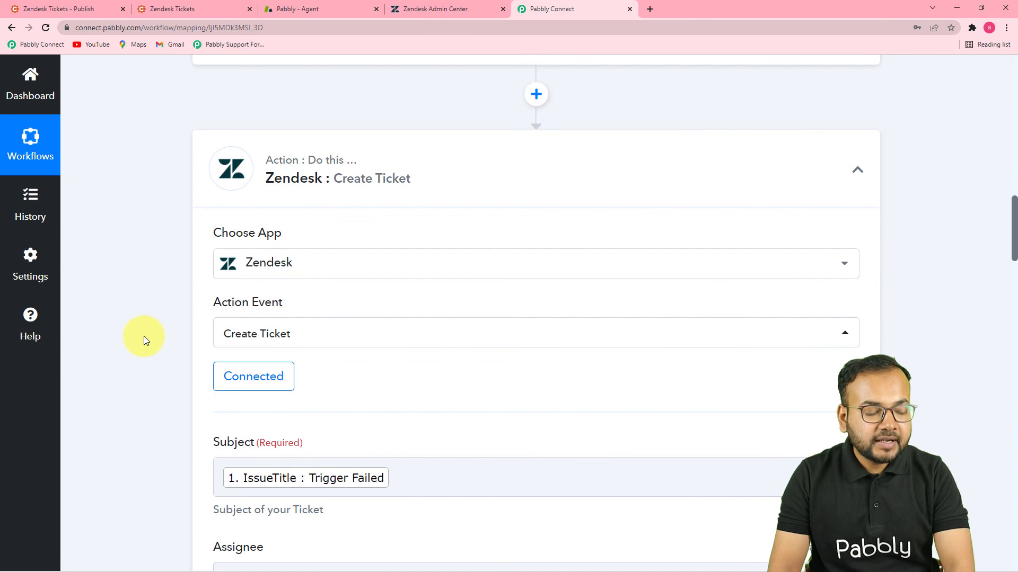
pyautogui.scroll(-3, 145, 336)
pyautogui.scroll(-2, 144, 336)
pyautogui.scroll(-12, 145, 336)
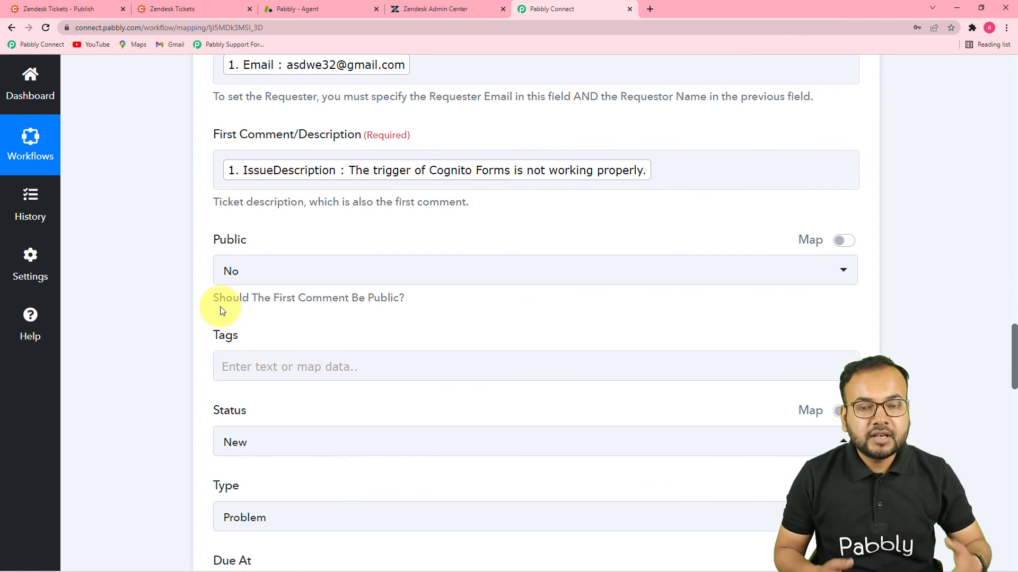
pyautogui.scroll(6, 229, 254)
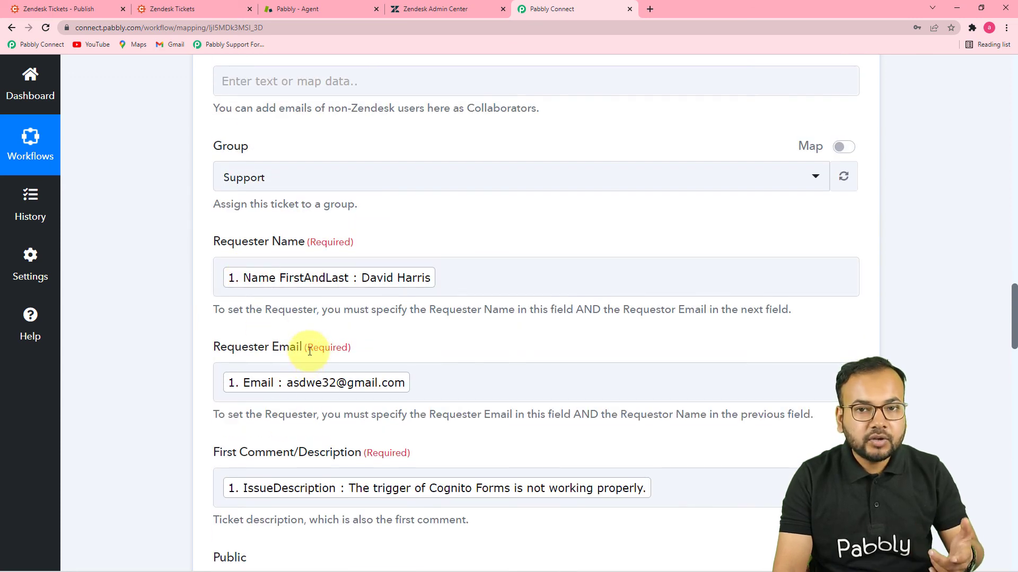
# Look over the submitted Cognito form and the resulting Zendesk ticket, and return to the Pabbly Connect workflow.
pyautogui.click(193, 8)
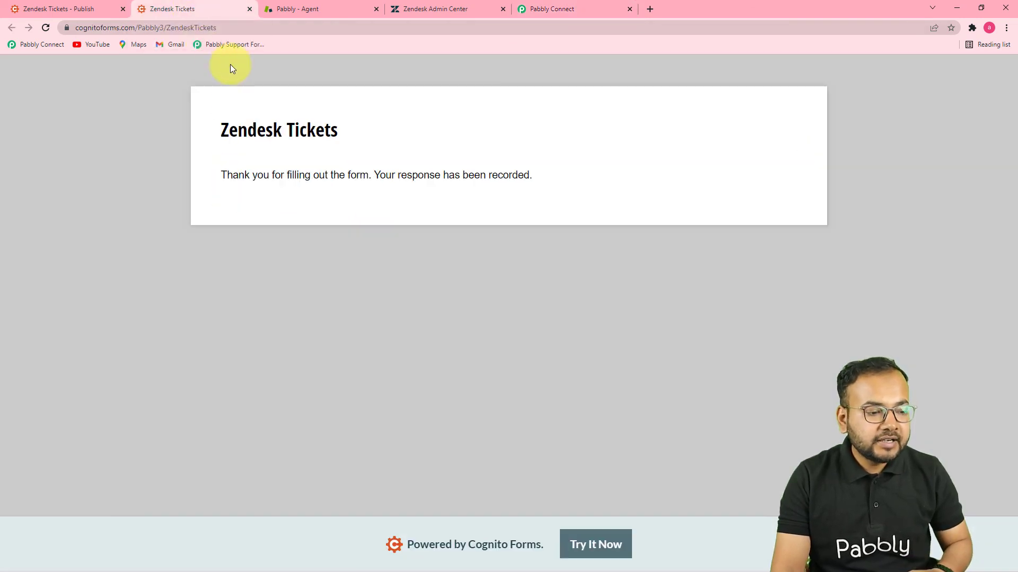
pyautogui.click(300, 8)
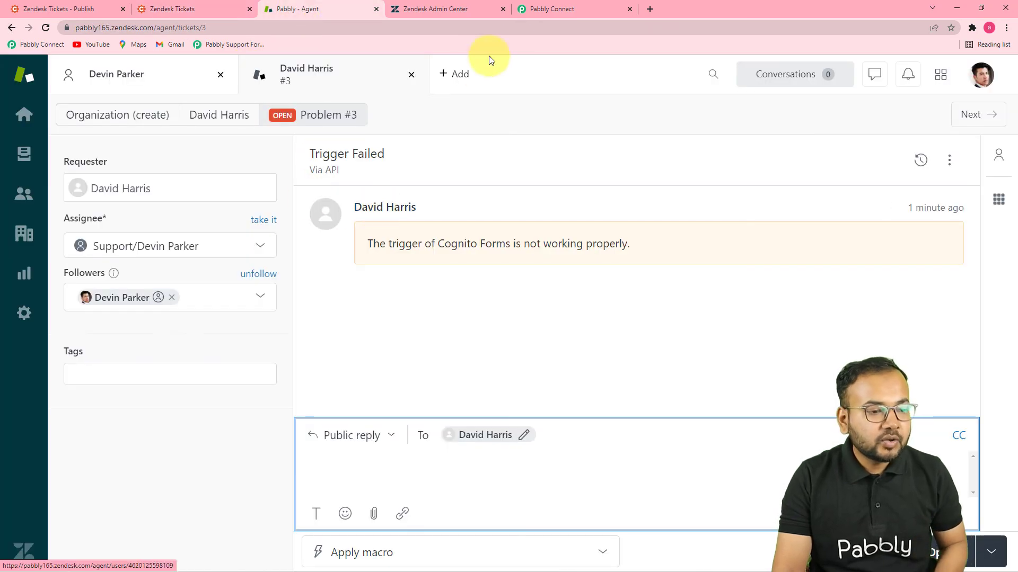
pyautogui.click(536, 9)
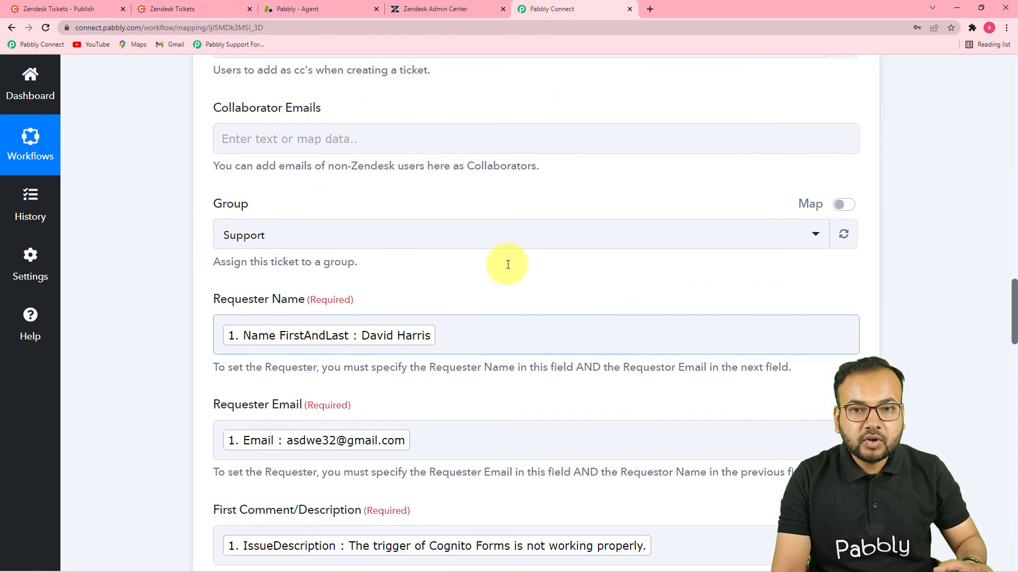
pyautogui.scroll(1, 508, 265)
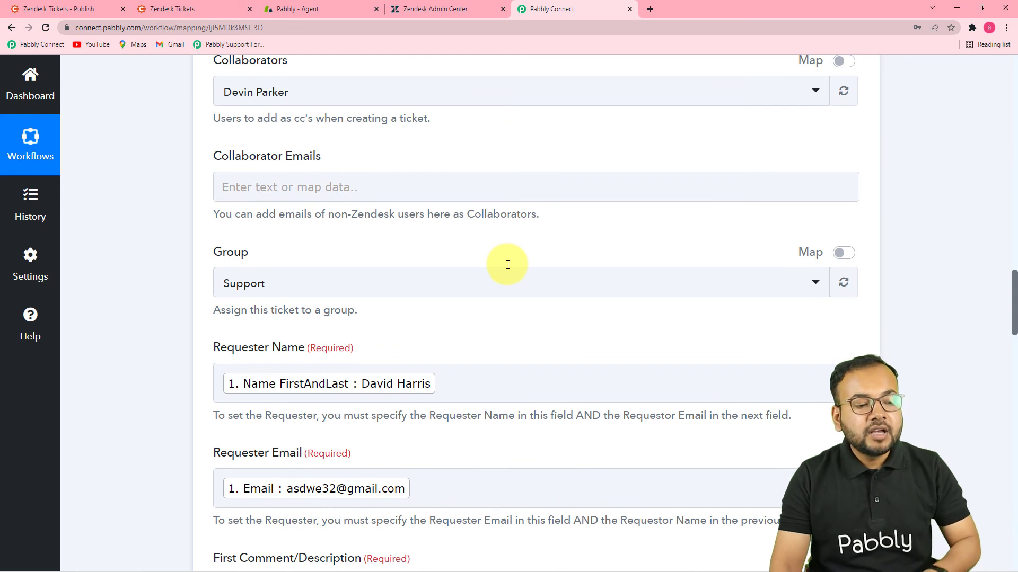